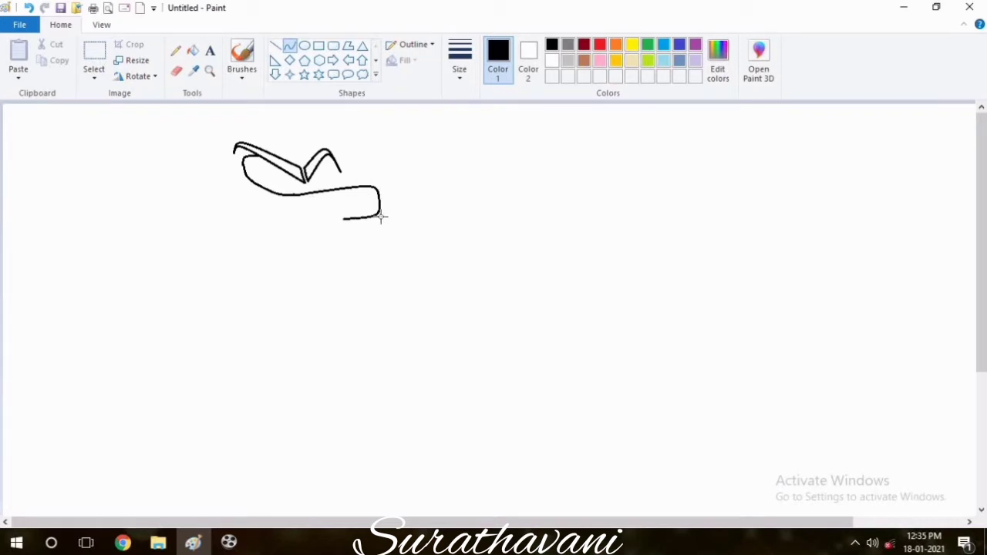
Step: Draw curves closing the underside and inner end of the long nose, plus a short crease below the left eye
click(177, 70)
click(289, 45)
drag(337, 218, 340, 221)
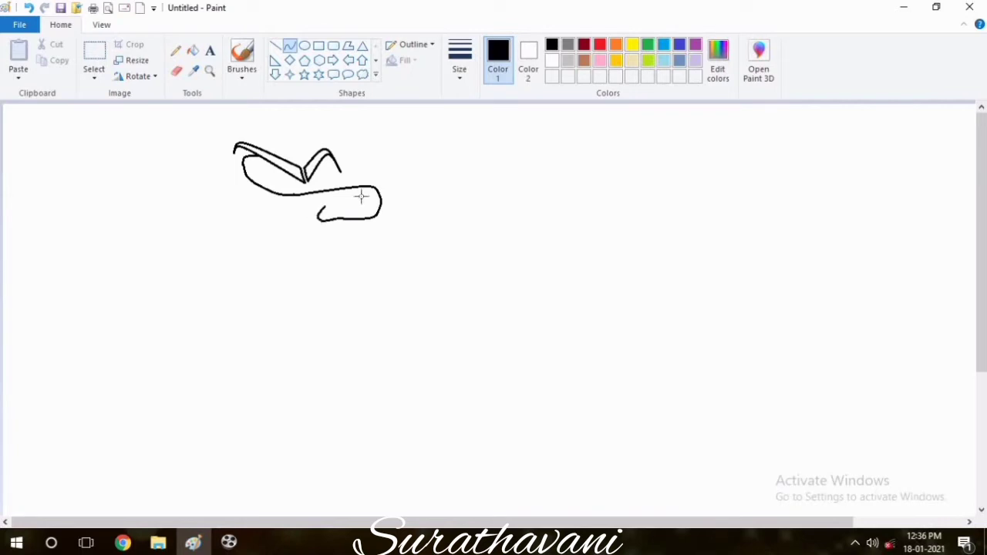
mouse_move(290, 197)
mouse_down()
mouse_move(262, 195)
mouse_move(318, 216)
mouse_up()
click(178, 72)
click(289, 46)
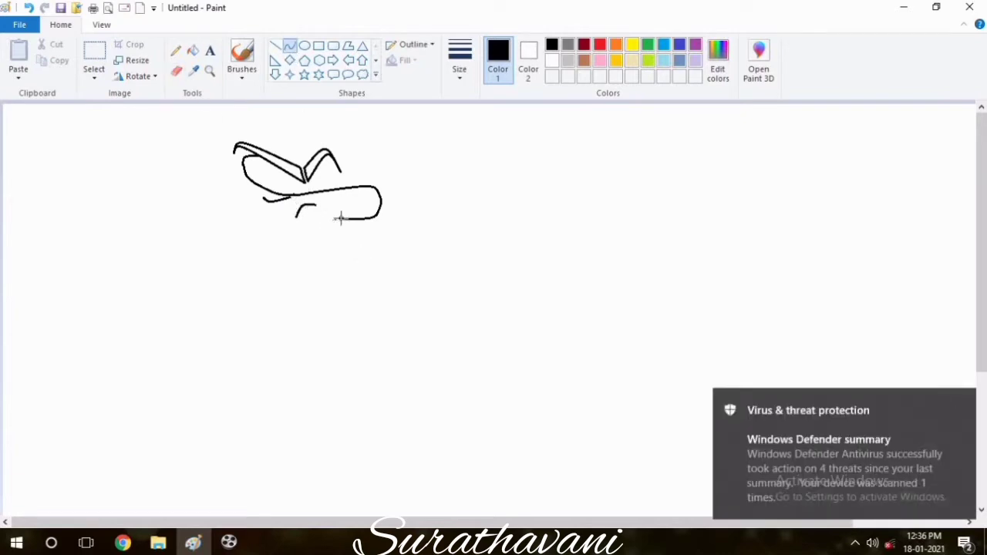
double_click(331, 219)
click(319, 194)
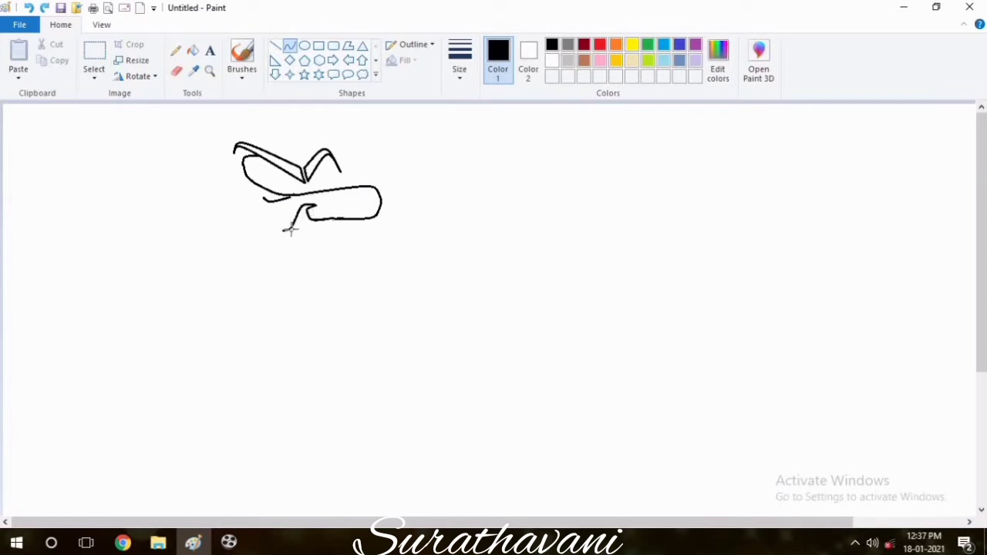
Step: Finish the smile line and outline the right eye beneath its pointed eyebrow with curves
click(363, 246)
drag(330, 155, 347, 188)
drag(338, 168, 343, 176)
drag(321, 156, 333, 162)
Step: Draw a small oval pupil in each eye just above the nose
click(304, 46)
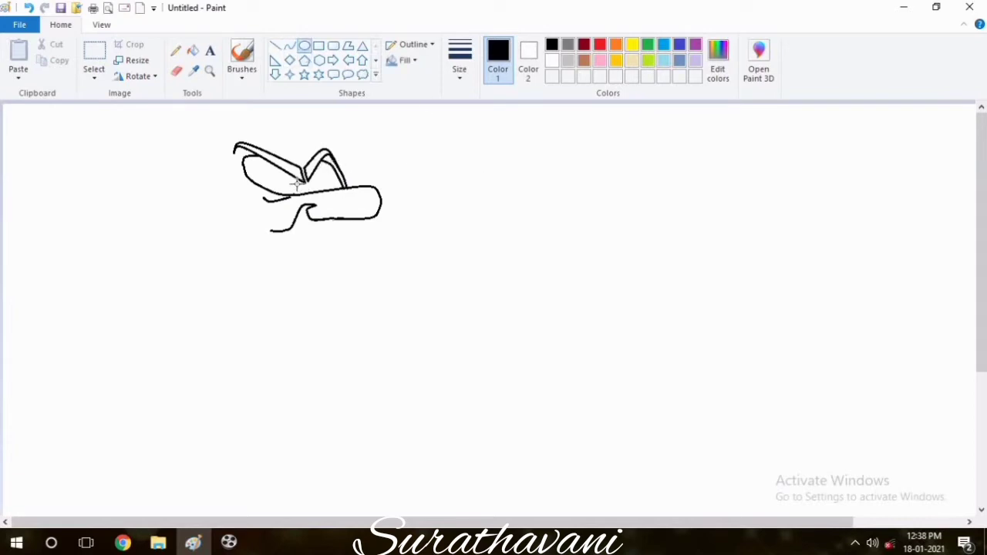
mouse_move(298, 185)
mouse_down()
mouse_move(335, 191)
mouse_move(310, 248)
mouse_up()
click(438, 199)
Step: Draw the lower lip as a curve from the smile to the nose and add a small chin curve below it
click(290, 45)
mouse_move(319, 240)
mouse_down()
mouse_move(326, 247)
mouse_move(281, 232)
mouse_up()
click(327, 247)
click(321, 250)
drag(293, 243, 291, 278)
mouse_move(306, 270)
mouse_down()
mouse_move(313, 279)
mouse_move(298, 276)
mouse_up()
click(309, 276)
key(ctrl+z)
drag(308, 268, 316, 273)
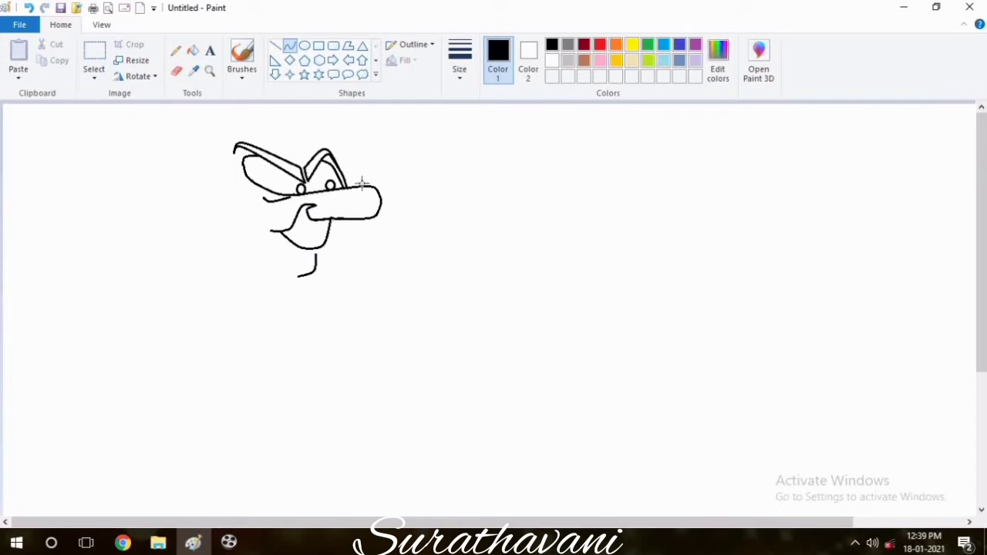
Step: Draw a curve for the top of the head from the right eyebrow back past the left eyebrow
mouse_move(319, 151)
mouse_down()
mouse_move(252, 145)
mouse_move(174, 158)
mouse_up()
click(290, 144)
click(297, 148)
click(432, 141)
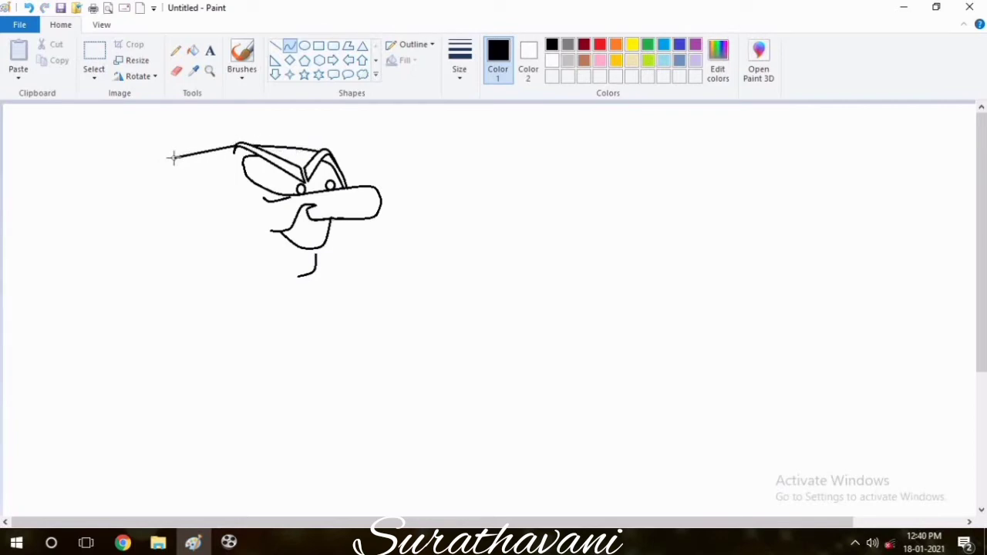
click(181, 149)
click(181, 150)
Step: Draw the far jaw line curving down from beneath the nose and trim the stray line at the mouth corner
click(307, 255)
drag(347, 219, 339, 282)
click(346, 273)
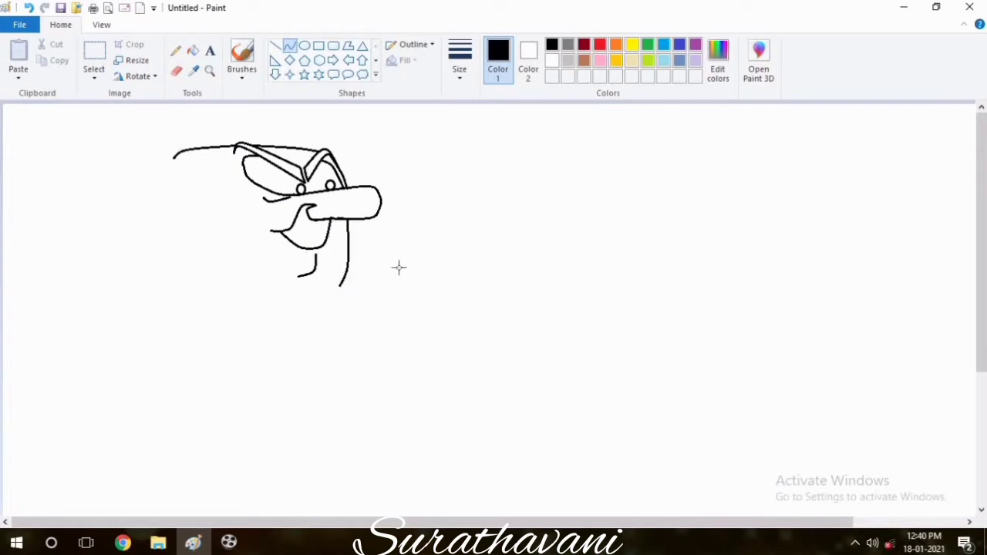
click(176, 70)
click(289, 45)
Step: Sketch jagged hair behind the face with a thicker pencil, erasing the stray strokes near its lower tip
click(176, 50)
click(460, 57)
click(492, 158)
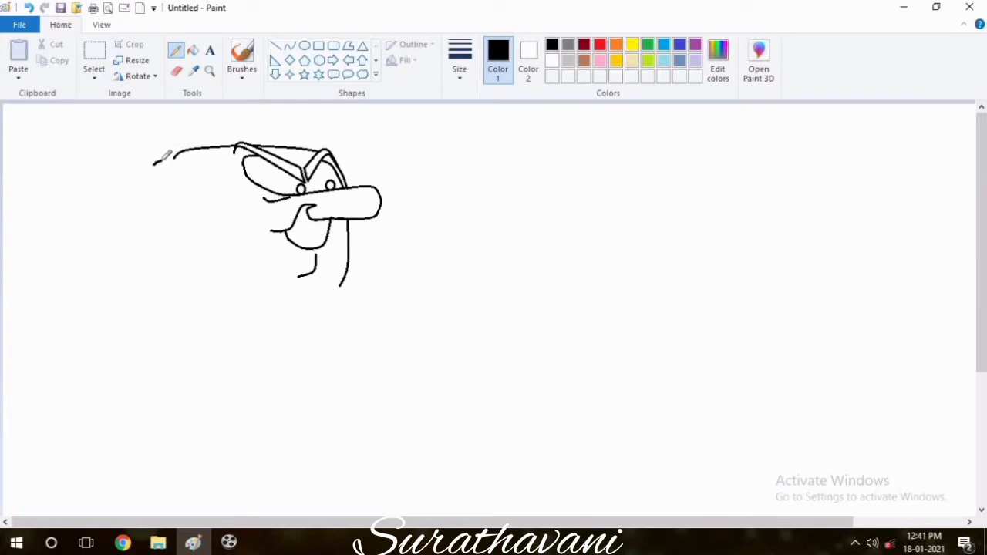
mouse_move(159, 162)
mouse_down()
mouse_move(208, 175)
mouse_move(248, 233)
mouse_up()
mouse_move(189, 156)
mouse_down()
mouse_move(218, 171)
mouse_move(254, 205)
mouse_move(260, 229)
mouse_move(248, 264)
mouse_move(219, 231)
mouse_move(247, 259)
mouse_up()
click(176, 70)
mouse_move(234, 225)
mouse_down()
mouse_move(252, 259)
mouse_move(244, 224)
mouse_move(257, 233)
mouse_up()
click(176, 50)
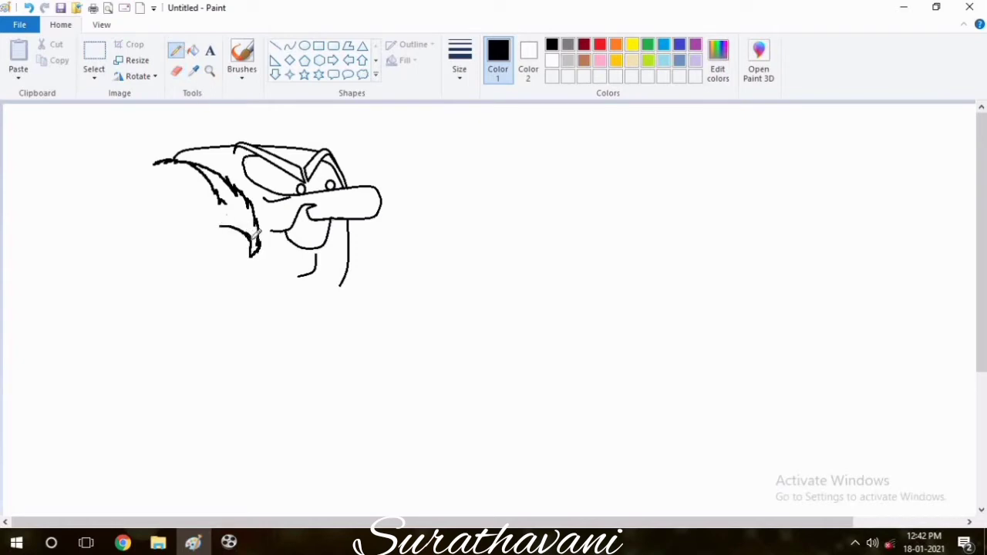
Step: Draw the upper hand below the hair with curves, including its outer edge, knuckles and finger lines
click(289, 46)
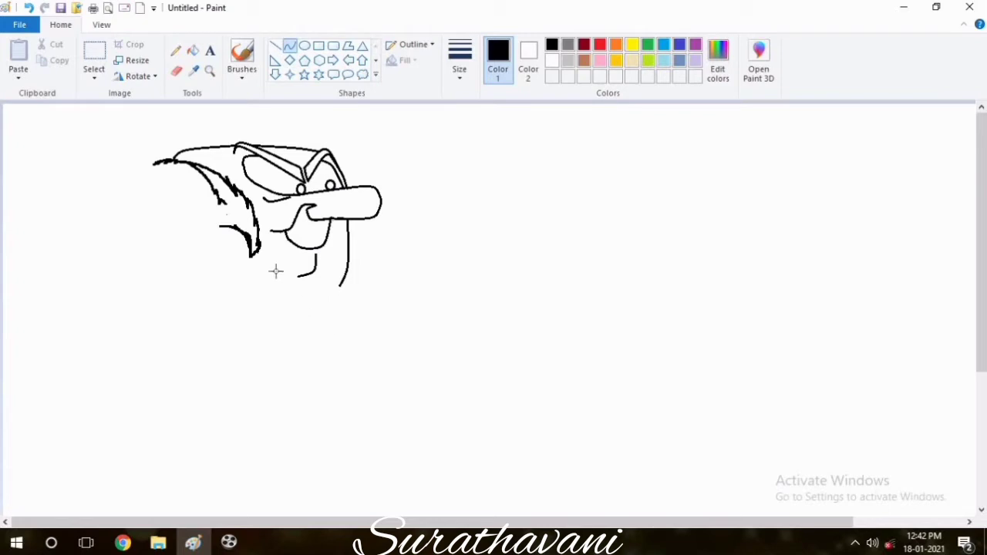
mouse_move(276, 271)
mouse_down()
mouse_move(238, 279)
mouse_move(259, 253)
mouse_move(296, 297)
mouse_move(252, 315)
mouse_move(305, 304)
mouse_up()
click(279, 267)
click(280, 266)
click(290, 288)
click(239, 302)
click(239, 300)
drag(295, 298, 273, 295)
click(273, 294)
click(319, 275)
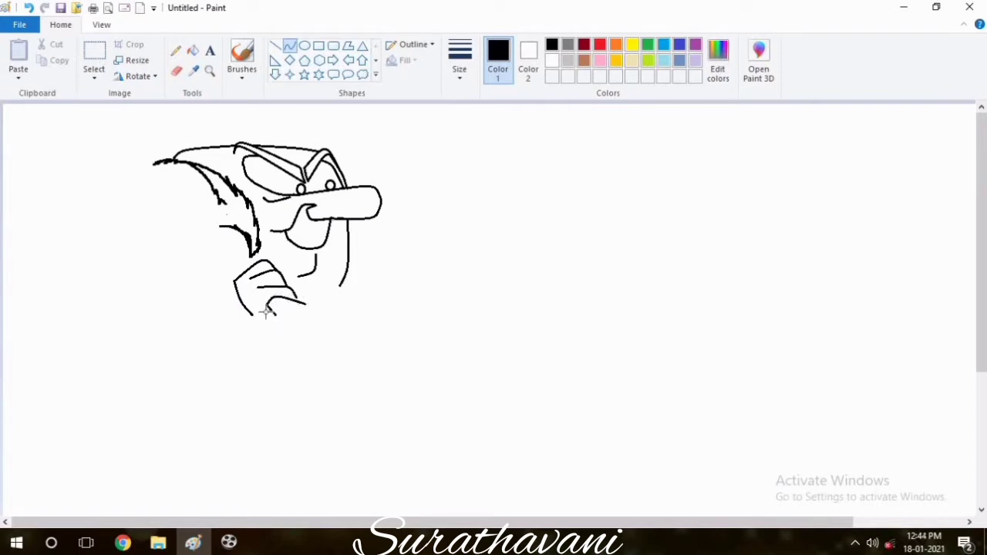
Step: Draw the lower hand beneath the upper fist with a straight back edge and curves for the fingers
click(177, 51)
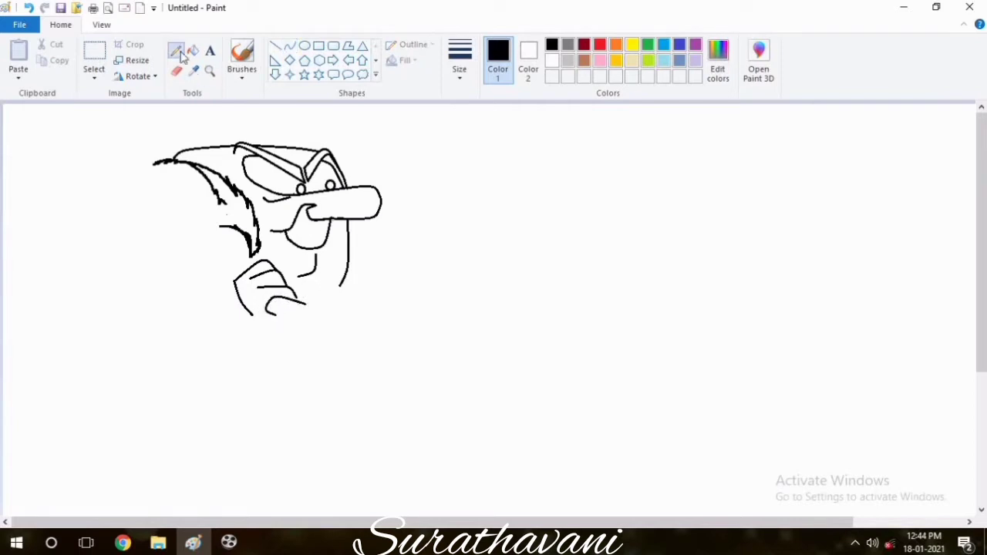
click(289, 45)
drag(305, 303, 329, 346)
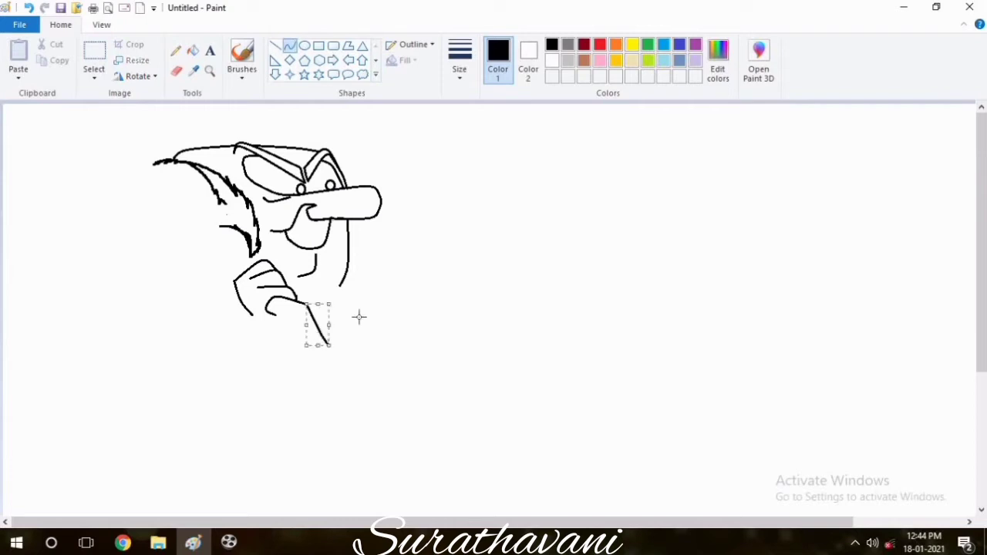
mouse_move(308, 312)
mouse_down()
mouse_move(271, 319)
mouse_move(290, 354)
mouse_up()
click(270, 318)
double_click(273, 334)
double_click(280, 347)
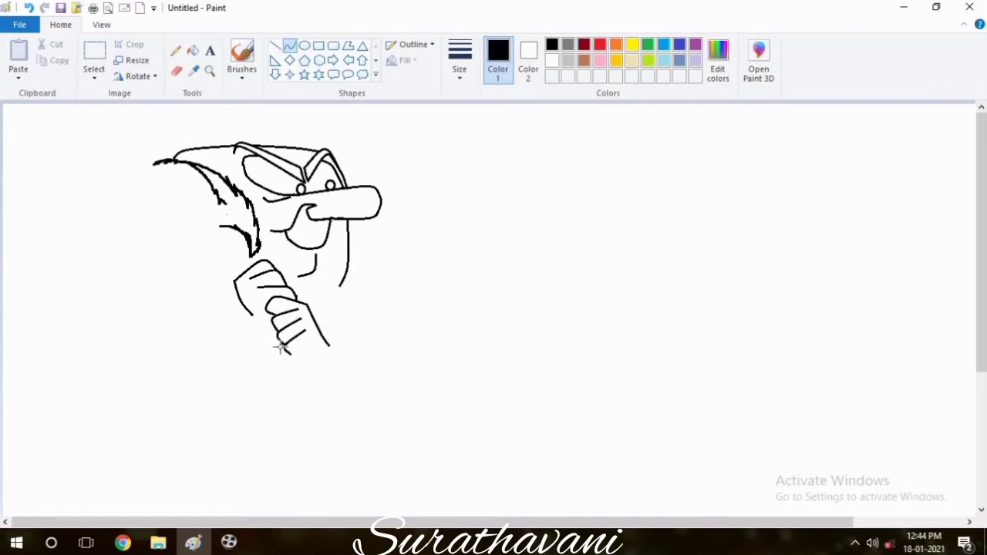
Step: Complete the little finger and bottom edge of the lower hand with pencil strokes, adjusting the line thickness
click(177, 51)
click(461, 62)
click(478, 136)
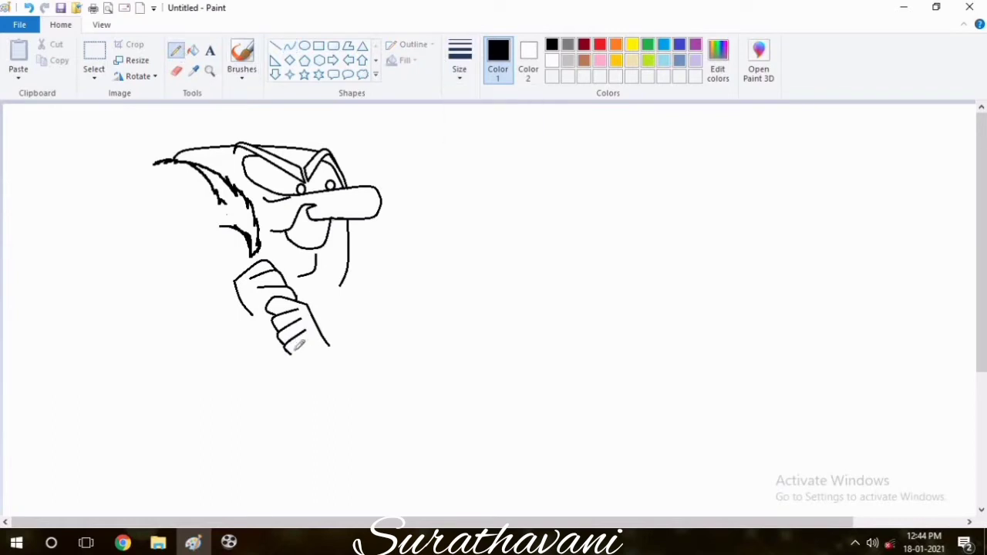
key(ctrl+z)
click(460, 62)
click(485, 174)
drag(304, 351, 324, 360)
Step: Draw the inner front edge of the garment as a curve beside the lower hand and connect it to the hand
click(289, 45)
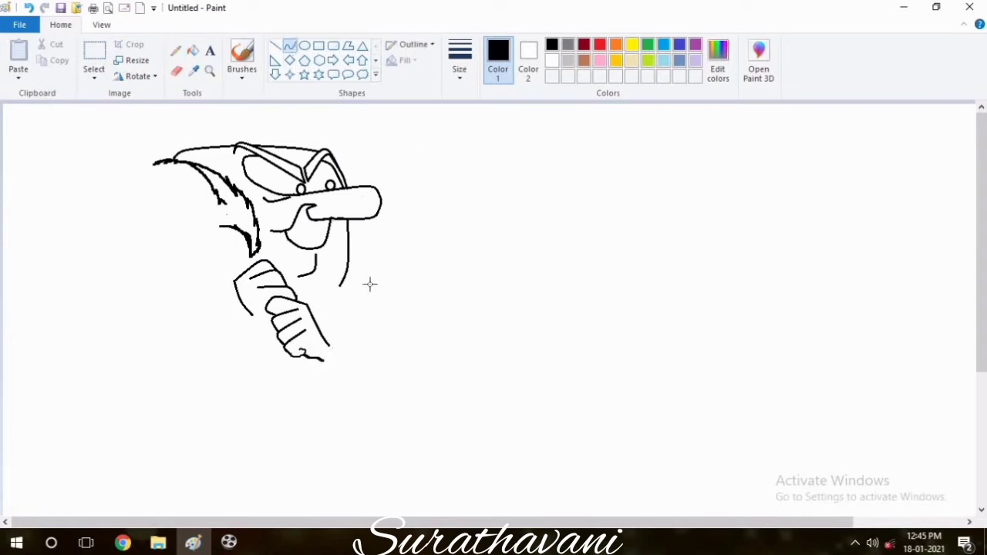
drag(326, 299, 339, 371)
drag(340, 337, 346, 319)
click(347, 320)
drag(328, 301, 312, 313)
click(323, 310)
click(323, 310)
click(392, 292)
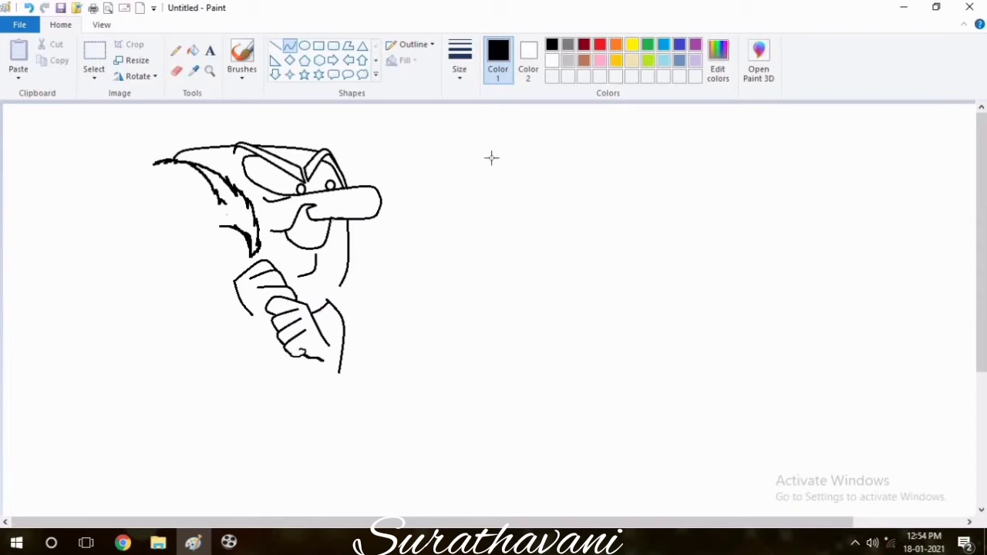
Step: Form the rounded neck end of the garment trim from a partly erased oval and curve its outer edge downward
click(305, 45)
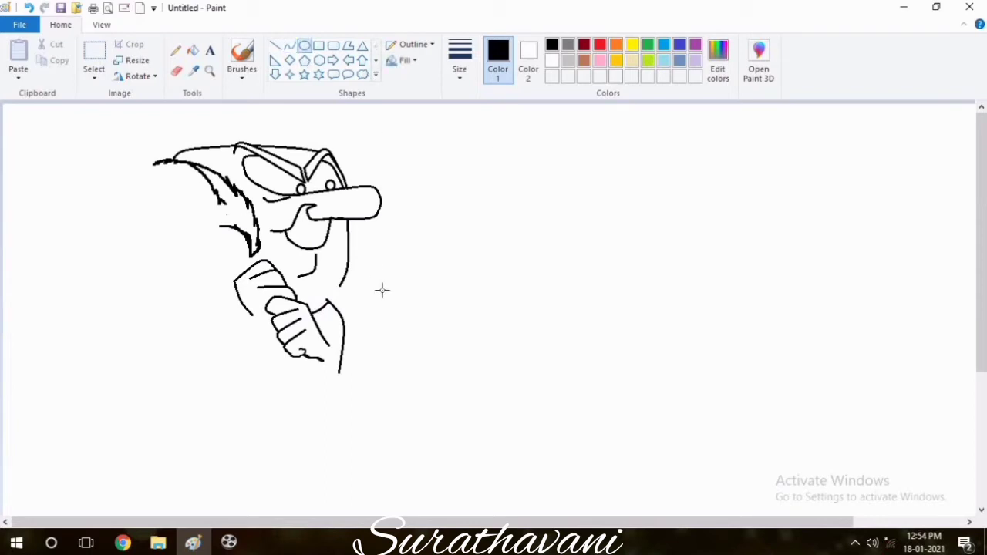
drag(325, 289, 351, 306)
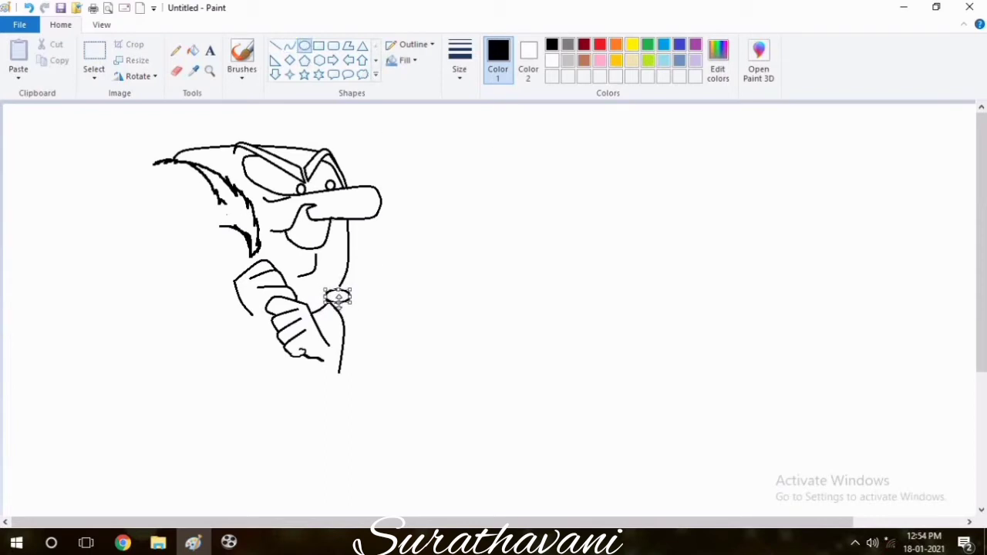
click(175, 70)
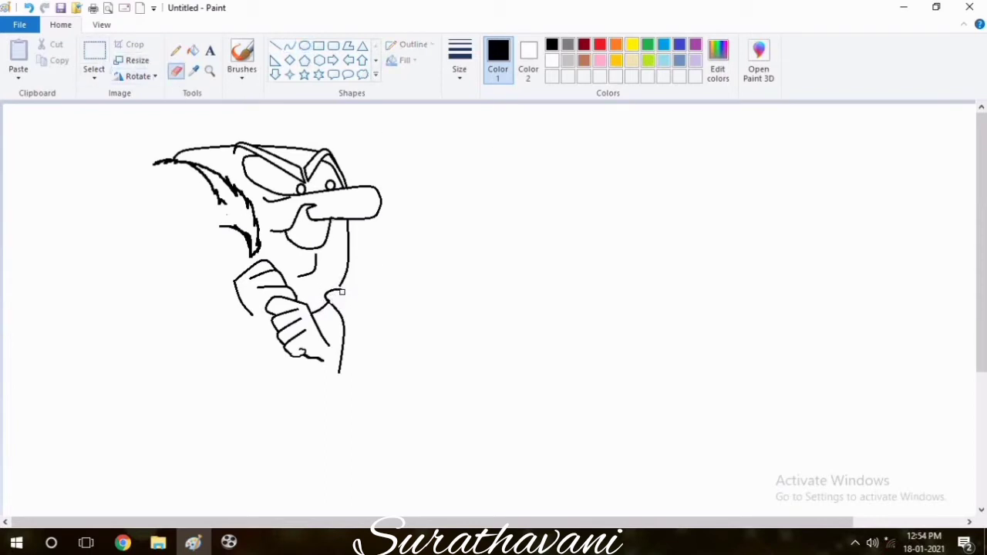
click(290, 45)
mouse_move(332, 291)
mouse_down()
mouse_move(359, 334)
mouse_move(357, 351)
mouse_up()
click(354, 309)
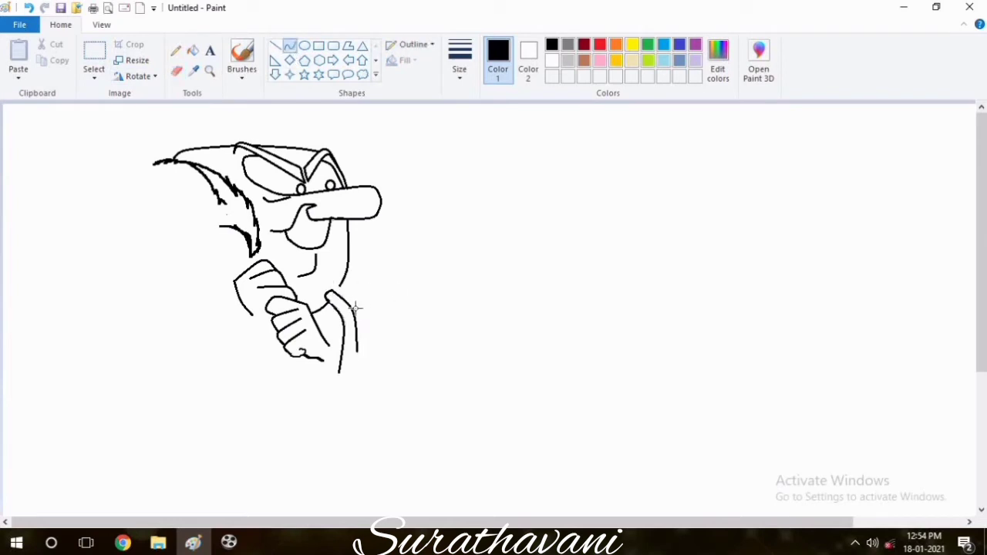
click(355, 309)
click(392, 294)
Step: Clean up the trim's outer edge and extend it downward with a slightly bent curve
click(177, 71)
click(290, 45)
drag(357, 332, 345, 415)
drag(352, 372, 357, 362)
click(356, 363)
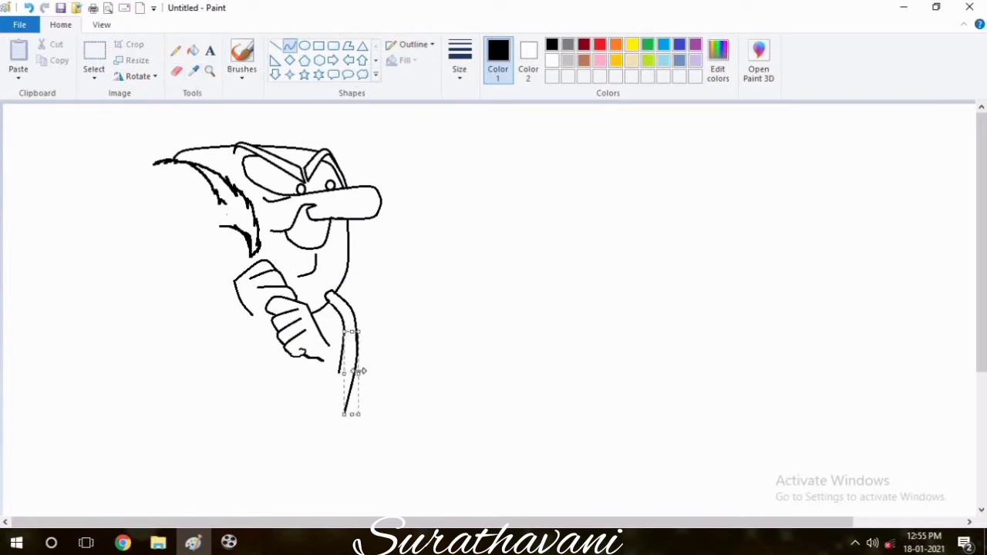
click(400, 340)
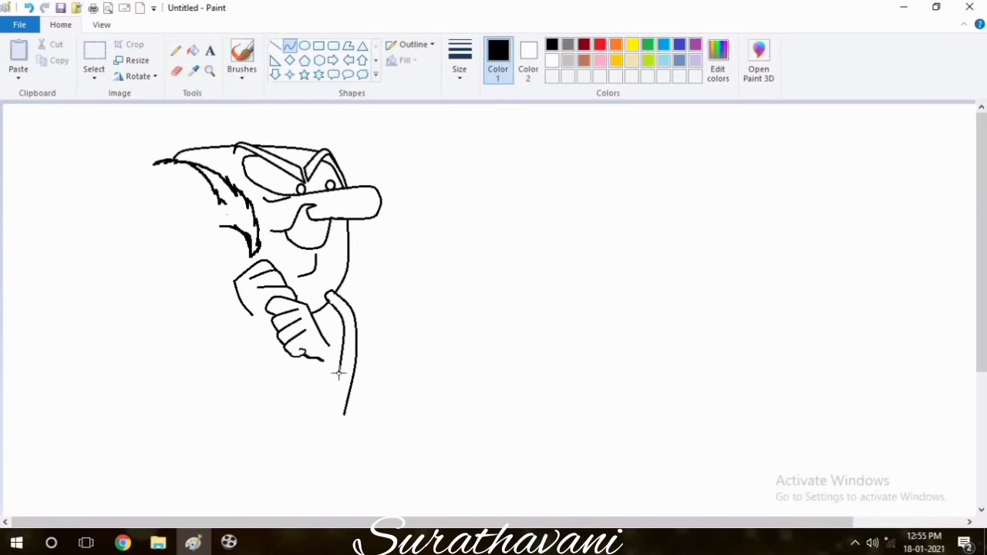
Step: Extend both edges of the garment trim down with curves that flare outward at the bottom
mouse_move(338, 373)
mouse_down()
mouse_move(339, 454)
mouse_move(319, 452)
mouse_up()
click(319, 451)
drag(344, 415, 334, 454)
key(ctrl+z)
drag(344, 414, 352, 459)
click(336, 442)
click(336, 442)
click(336, 442)
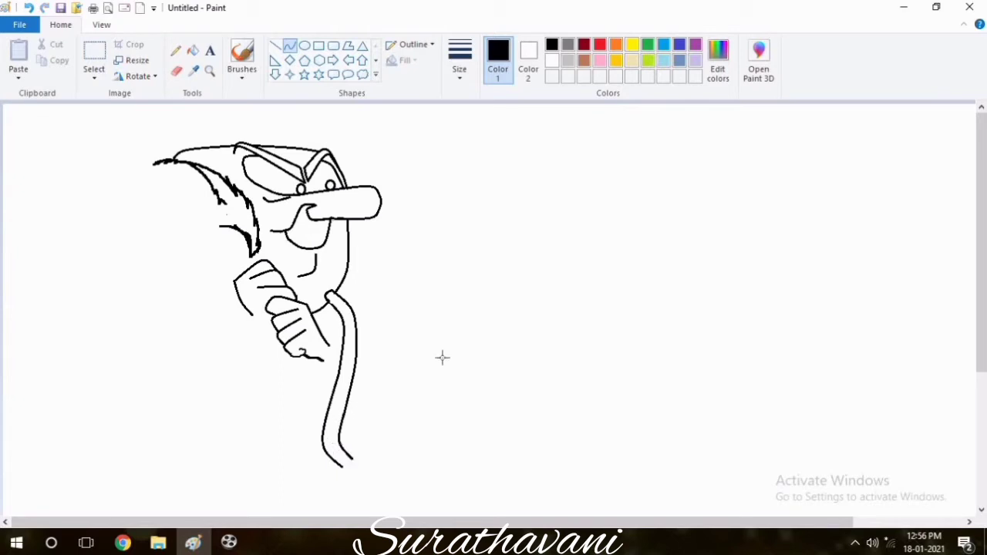
Step: Draw the sleeve cuff around the lower wrist with curves reaching the garment trim
mouse_move(329, 346)
mouse_down()
mouse_move(311, 369)
mouse_move(342, 349)
mouse_move(326, 378)
mouse_move(336, 382)
mouse_move(301, 356)
mouse_up()
click(324, 362)
click(323, 365)
click(334, 341)
click(333, 340)
click(329, 369)
click(329, 370)
click(387, 429)
click(298, 373)
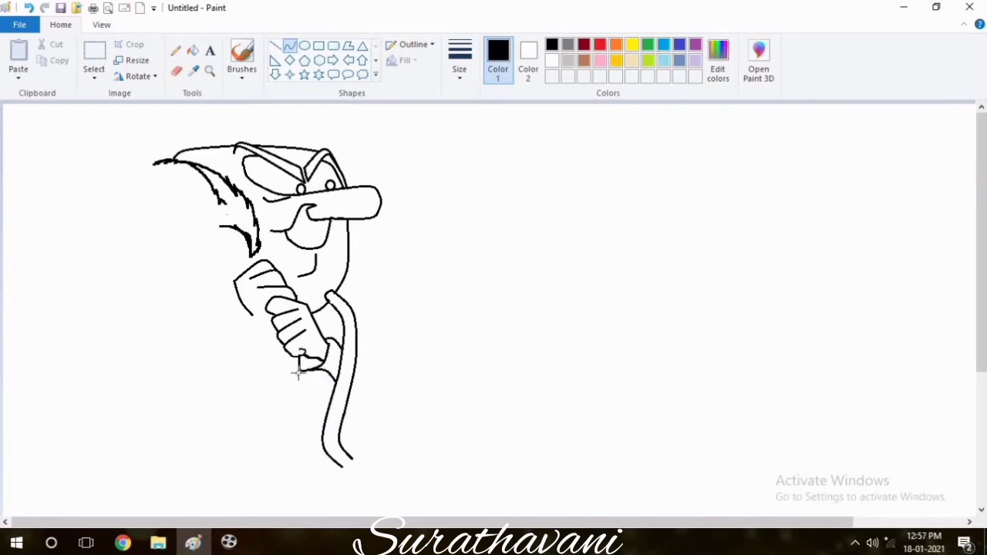
click(298, 373)
click(406, 350)
key(ctrl+z)
key(ctrl+z)
Step: Draw the rounded lower end of the cuff and the sleeve's underside as a curve to the garment trim
click(294, 373)
drag(297, 358, 332, 386)
click(295, 372)
click(403, 410)
click(318, 374)
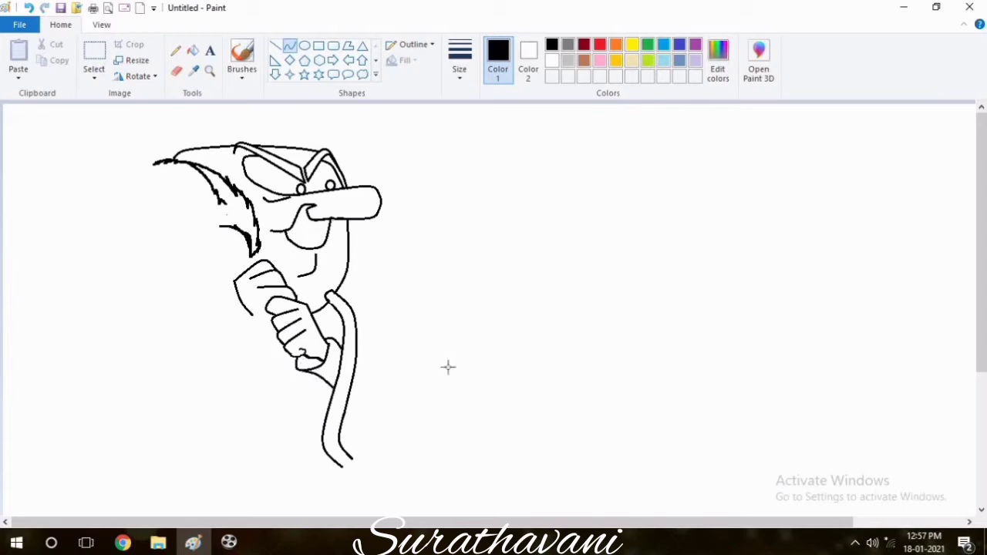
Step: Add a curved fold between the lower hand and the garment trim, and draw the other arm's lower edge
drag(327, 304, 342, 342)
click(331, 323)
click(420, 328)
drag(278, 336, 232, 361)
click(271, 333)
click(271, 333)
click(322, 309)
Step: Draw the other arm's upper edge from the upper hand's wrist, redoing the curve once
mouse_move(247, 310)
mouse_down()
mouse_move(220, 337)
mouse_move(240, 334)
mouse_move(221, 343)
mouse_up()
click(247, 315)
click(246, 316)
click(289, 303)
key(ctrl+z)
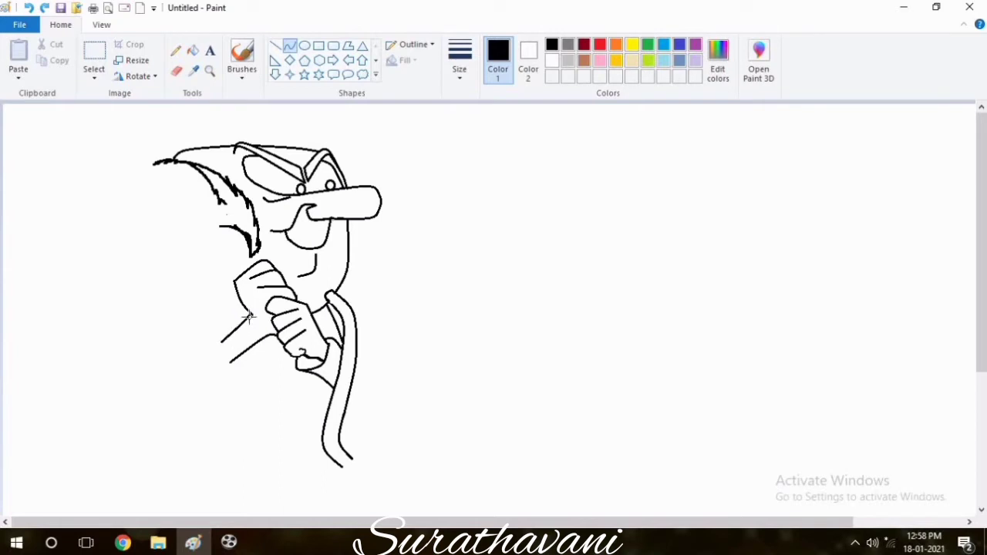
click(249, 317)
click(249, 318)
click(297, 314)
drag(257, 262, 120, 169)
mouse_move(146, 165)
mouse_down()
mouse_move(171, 161)
mouse_move(187, 178)
mouse_move(171, 159)
mouse_up()
click(171, 160)
click(177, 52)
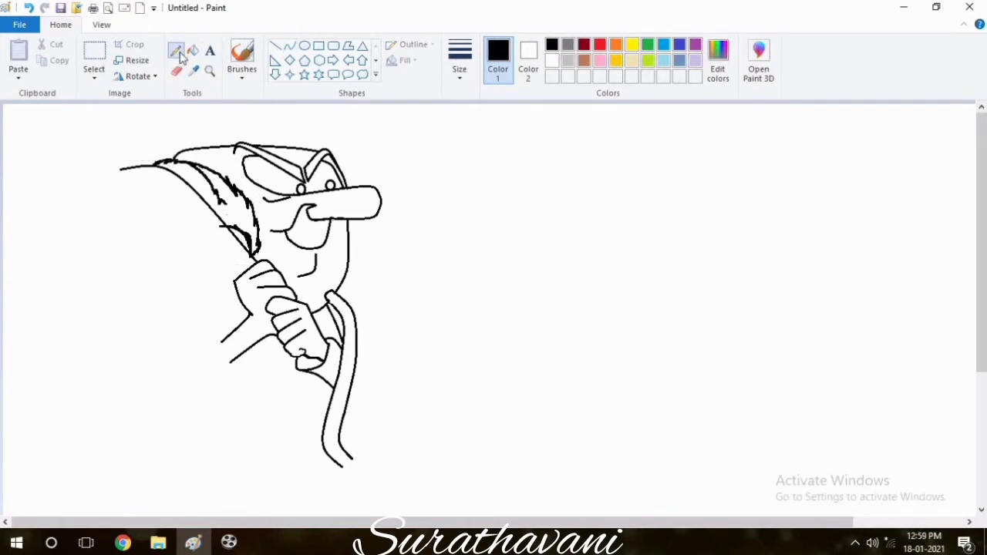
key(ctrl+z)
mouse_move(260, 259)
mouse_down()
mouse_move(160, 170)
mouse_move(110, 151)
mouse_move(49, 182)
mouse_move(26, 216)
mouse_up()
key(ctrl+z)
Step: Draw the sack's inner edge as a curve from the upper hand past the hair and erase its excess end
click(289, 49)
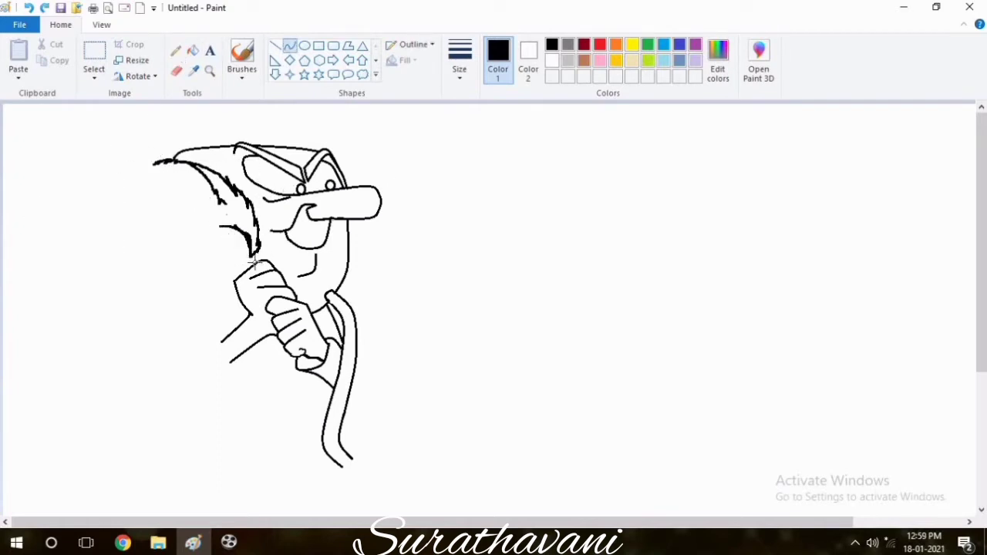
drag(255, 262, 56, 197)
mouse_move(155, 230)
mouse_down()
mouse_move(154, 146)
mouse_move(56, 199)
mouse_up()
click(176, 70)
Step: Outline the large sack behind the character with a thin pencil line from the upper hand to the hair
click(176, 50)
click(460, 64)
click(463, 113)
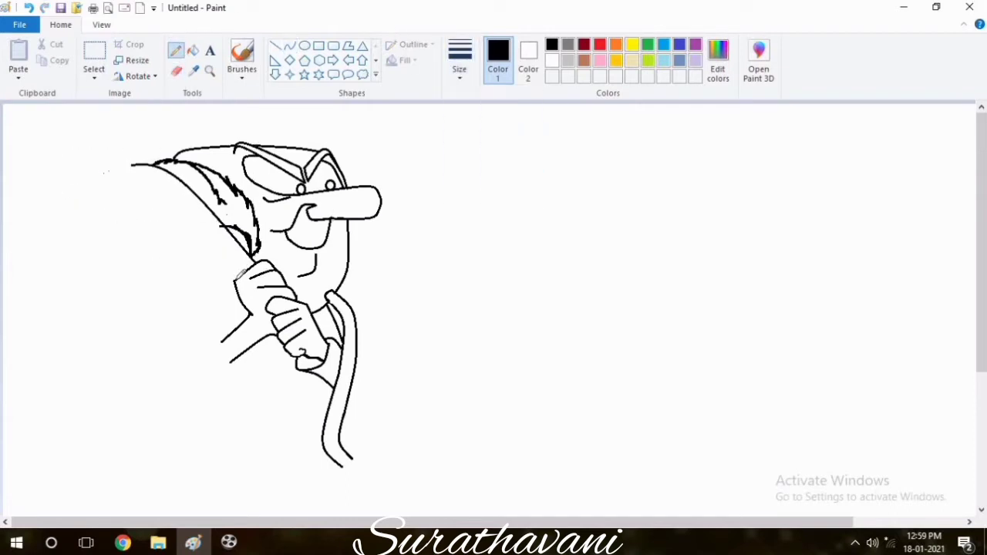
mouse_move(237, 275)
mouse_down()
mouse_move(202, 256)
mouse_move(159, 263)
mouse_move(98, 318)
mouse_move(36, 312)
mouse_move(10, 254)
mouse_move(42, 189)
mouse_move(104, 156)
mouse_move(160, 160)
mouse_up()
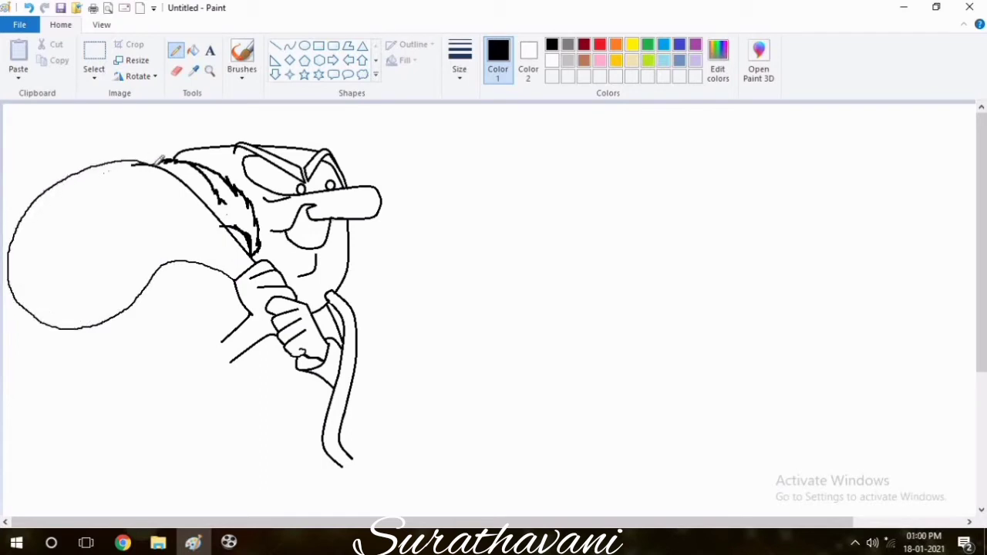
Step: Add curved fold lines inside the sack's bottom and thicken its lower outline with curves
click(459, 65)
click(462, 113)
click(289, 45)
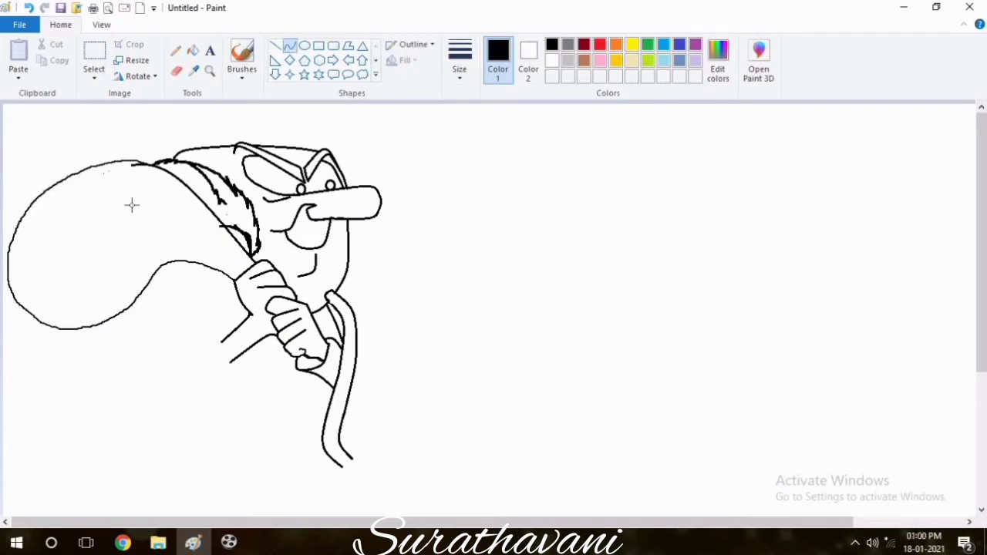
mouse_move(24, 282)
mouse_down()
mouse_move(68, 314)
mouse_move(103, 305)
mouse_move(33, 314)
mouse_up()
click(40, 310)
click(40, 310)
click(82, 310)
click(83, 310)
click(56, 333)
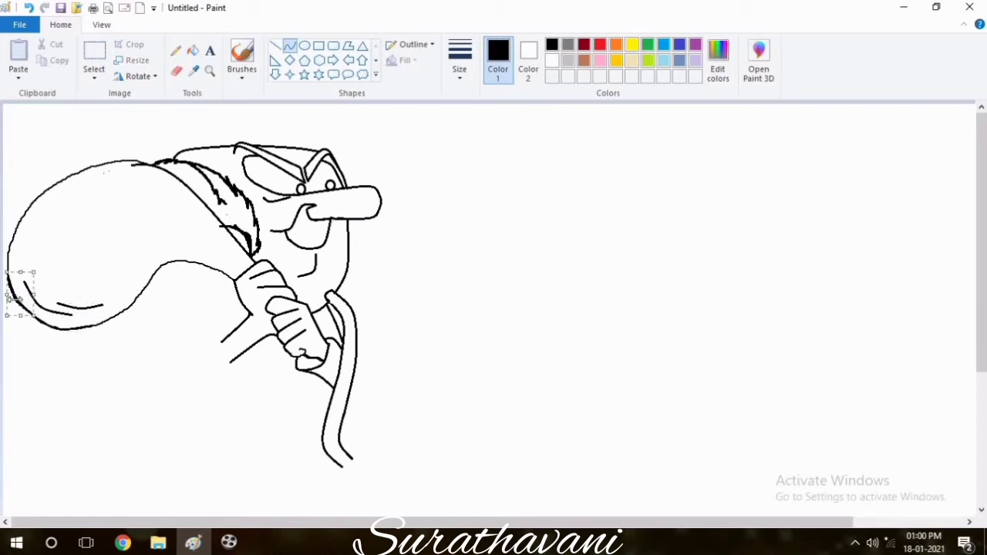
Step: Trace thicker curves over the sack's outer side and top outline up to the hair
mouse_move(8, 275)
mouse_down()
mouse_move(25, 211)
mouse_move(94, 165)
mouse_move(160, 165)
mouse_up()
click(10, 241)
click(10, 241)
click(59, 178)
click(59, 179)
click(137, 159)
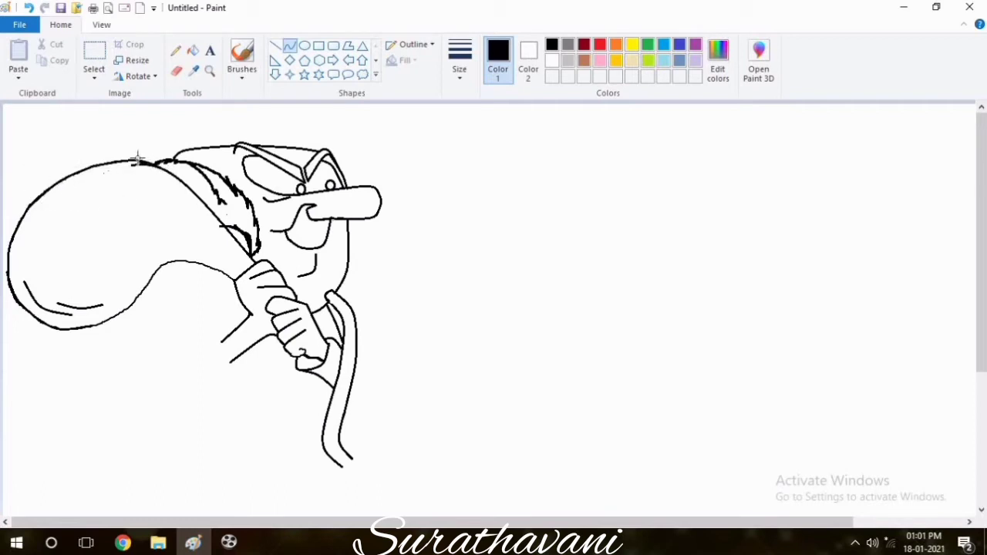
Step: Trace a thicker curve along the sack's underside from its bottom up to the inner bend
click(112, 319)
mouse_move(88, 326)
mouse_down()
mouse_move(132, 307)
mouse_move(161, 266)
mouse_up()
click(145, 292)
Step: Draw long curved fold lines fanning out from the upper hand across the sack's neck
drag(251, 266, 154, 204)
click(190, 209)
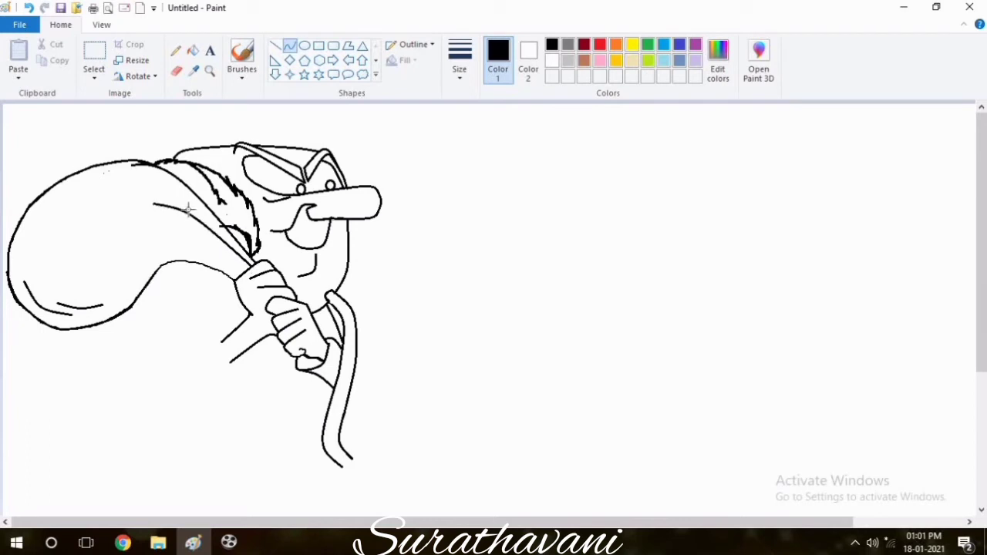
click(208, 221)
click(299, 313)
mouse_move(246, 270)
mouse_down()
mouse_move(182, 231)
mouse_move(131, 247)
mouse_move(233, 279)
mouse_up()
click(196, 239)
click(220, 246)
click(281, 334)
Step: Thicken the sack's lower edge near the hand and add shorter curved folds above its inner bend
click(167, 237)
click(168, 238)
click(264, 315)
click(164, 263)
click(163, 264)
click(202, 283)
click(201, 262)
drag(183, 251, 127, 272)
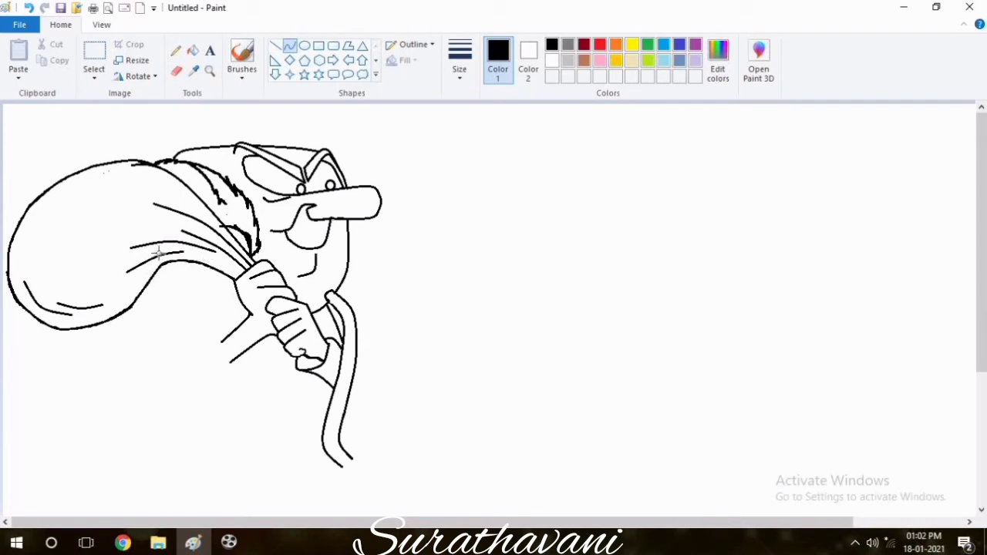
click(154, 255)
Step: Draw a curved garment edge from beneath the sack down to the upper wrist
drag(201, 264, 251, 313)
click(224, 302)
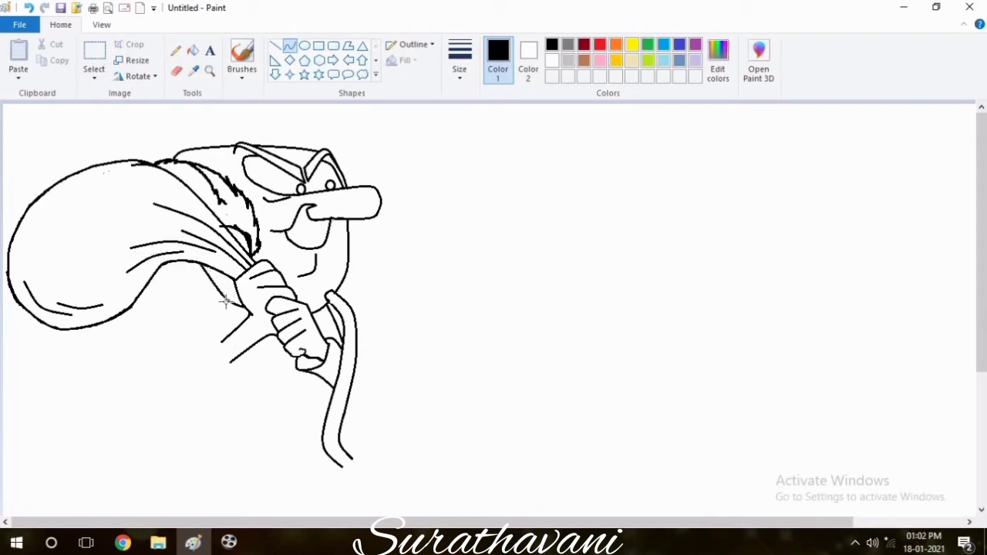
click(227, 301)
click(302, 382)
Step: Draw the curved sleeve cuff around the near forearm and get the eraser ready for its stray ends
mouse_move(226, 336)
mouse_down()
mouse_move(244, 364)
mouse_move(209, 346)
mouse_up()
click(221, 340)
click(220, 339)
mouse_move(210, 337)
mouse_down()
mouse_move(224, 330)
mouse_move(207, 328)
mouse_up()
click(176, 71)
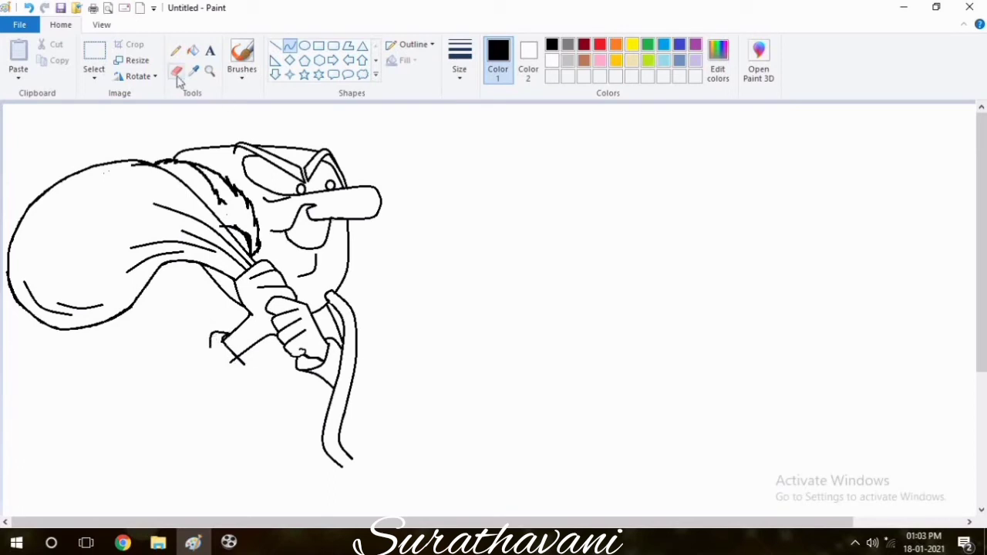
click(289, 45)
mouse_move(232, 365)
mouse_down()
mouse_move(246, 367)
mouse_move(199, 381)
mouse_up()
key(ctrl+z)
key(ctrl+z)
Step: Draw the near sleeve's outline from the cuff around the elbow and up to the sack
mouse_move(242, 356)
mouse_down()
mouse_move(235, 371)
mouse_move(177, 393)
mouse_move(161, 280)
mouse_move(168, 386)
mouse_up()
double_click(246, 366)
click(286, 375)
click(195, 402)
click(176, 70)
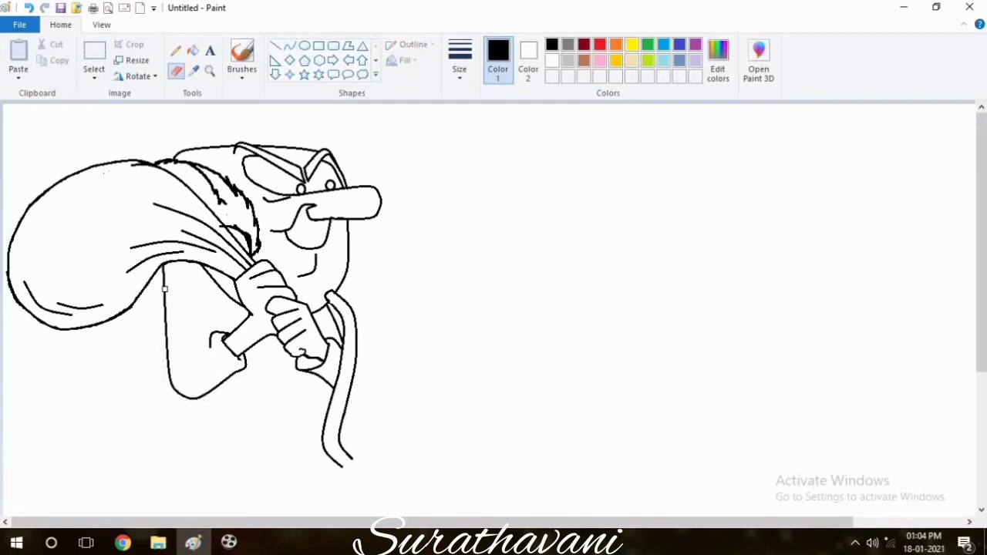
click(289, 46)
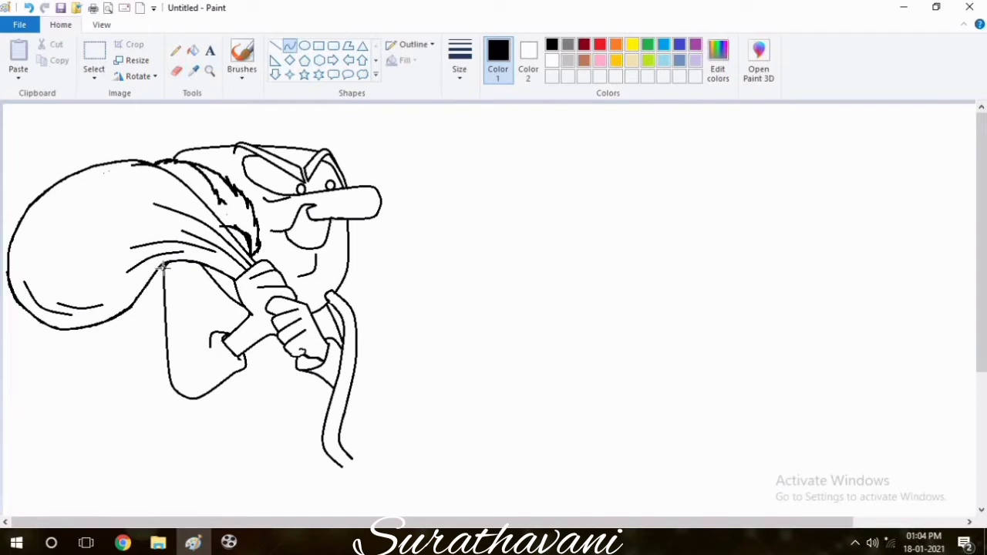
Step: Add the elbow crease and the upper arm's inner edge running up to the sack
click(182, 75)
mouse_move(210, 344)
mouse_down()
mouse_move(183, 355)
mouse_move(196, 344)
mouse_move(187, 261)
mouse_up()
click(289, 47)
double_click(187, 344)
click(257, 334)
click(201, 266)
click(200, 266)
click(320, 322)
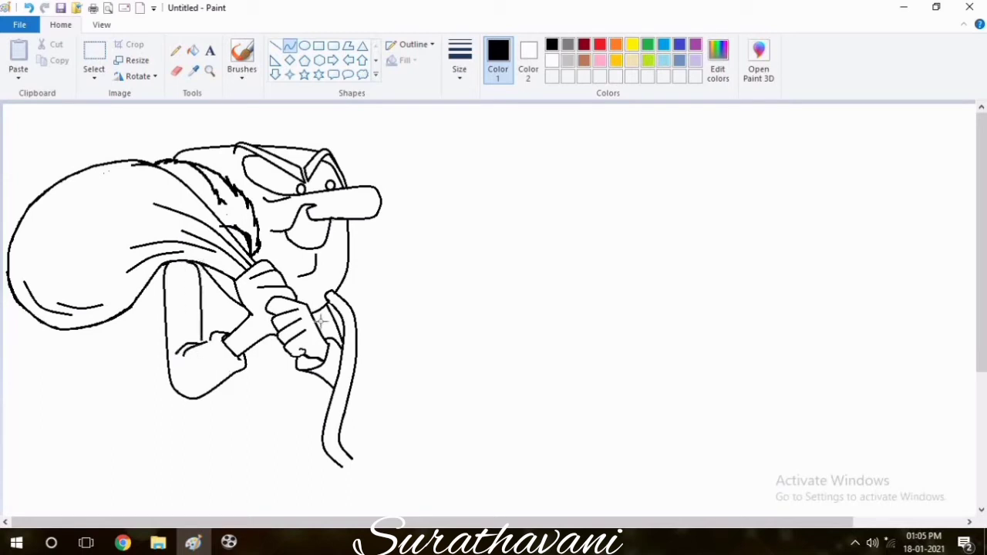
Step: Draw the tunic's front edge below the elbow and two curved waist folds meeting it
mouse_move(230, 378)
mouse_down()
mouse_move(230, 403)
mouse_move(280, 450)
mouse_move(276, 462)
mouse_up()
double_click(278, 448)
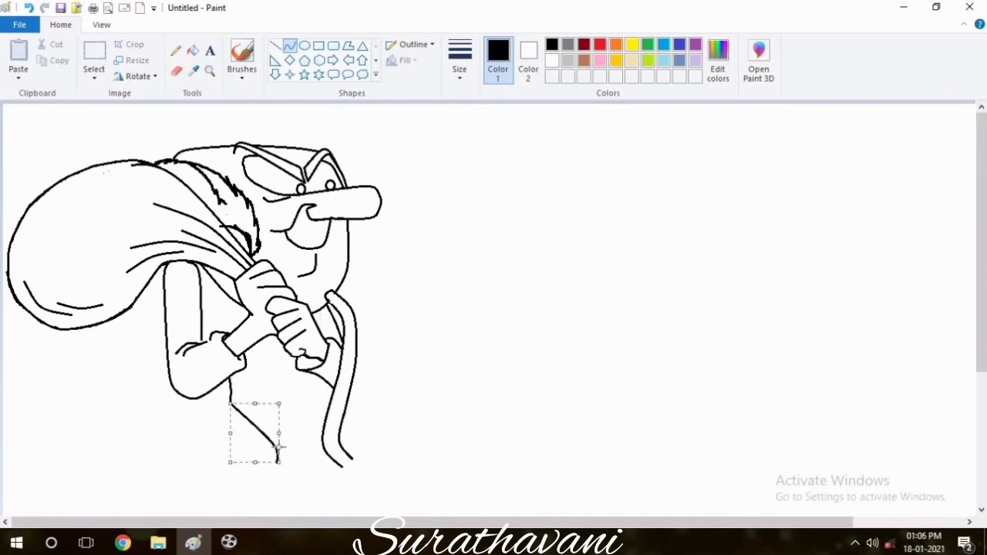
click(141, 431)
mouse_move(231, 404)
mouse_down()
mouse_move(126, 408)
mouse_move(156, 434)
mouse_up()
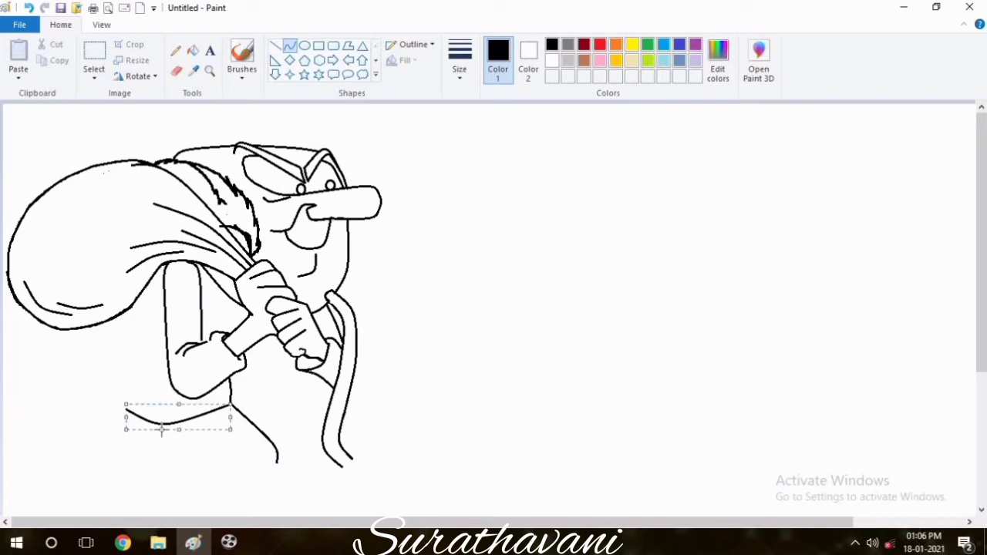
click(162, 427)
drag(230, 407, 179, 439)
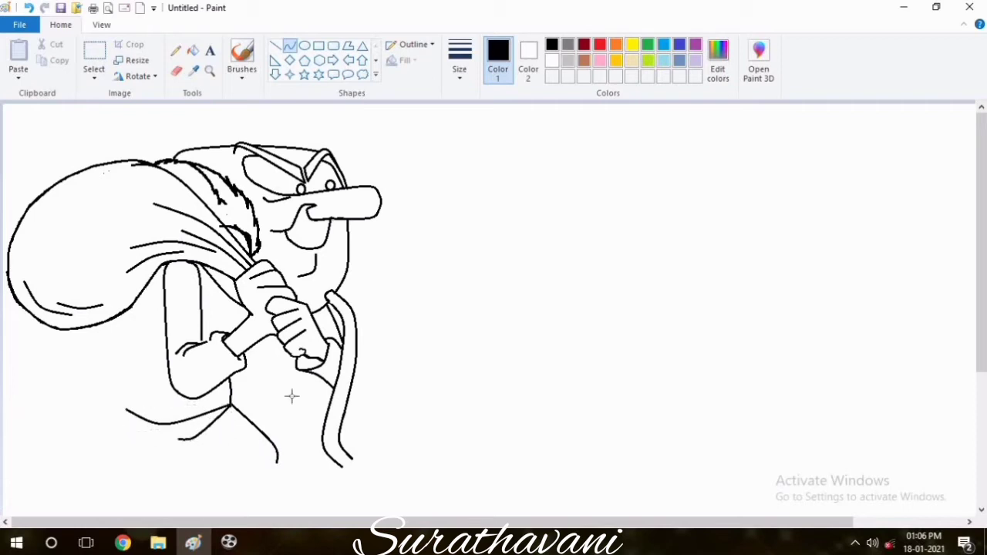
Step: Draw the tunic's back as a curve from the sack's underside down to the hem
mouse_move(93, 325)
mouse_down()
mouse_move(101, 408)
mouse_move(118, 447)
mouse_up()
drag(94, 427, 84, 413)
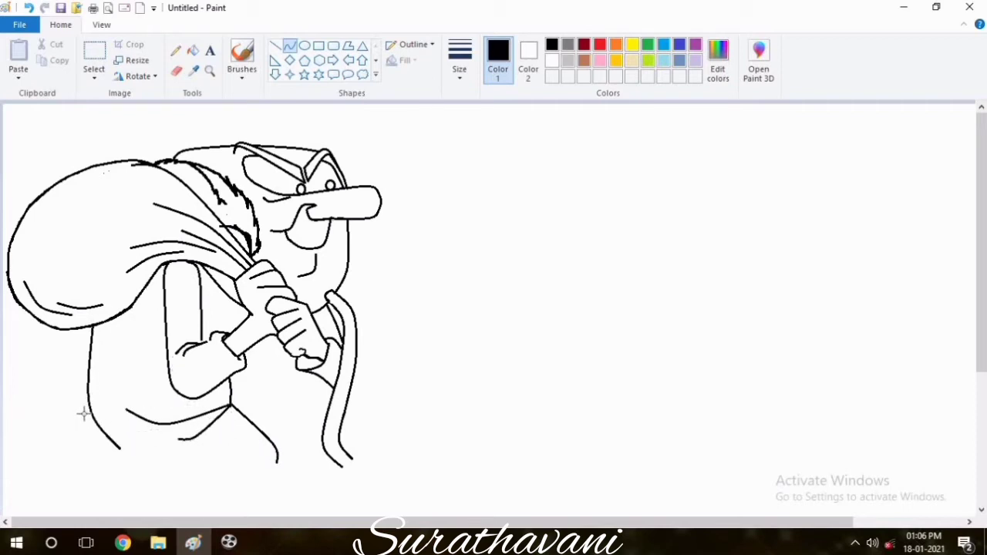
click(84, 413)
Step: Draw the curved front hem of the tunic from its front corner back toward the middle
scroll(491, 392, down, 2)
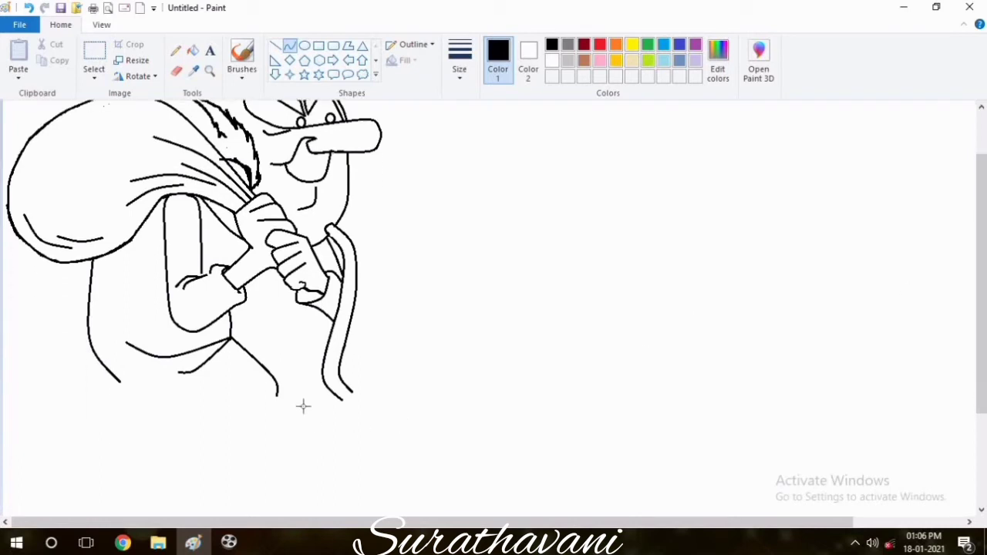
mouse_move(277, 395)
mouse_down()
mouse_move(229, 413)
mouse_move(271, 381)
mouse_up()
click(271, 381)
click(175, 406)
drag(210, 400, 221, 417)
Step: Pencil a jagged stitched seam on the elbow and a short vertical line at the waist
click(176, 50)
mouse_move(179, 286)
mouse_down()
mouse_move(210, 308)
mouse_move(193, 293)
mouse_move(202, 304)
mouse_up()
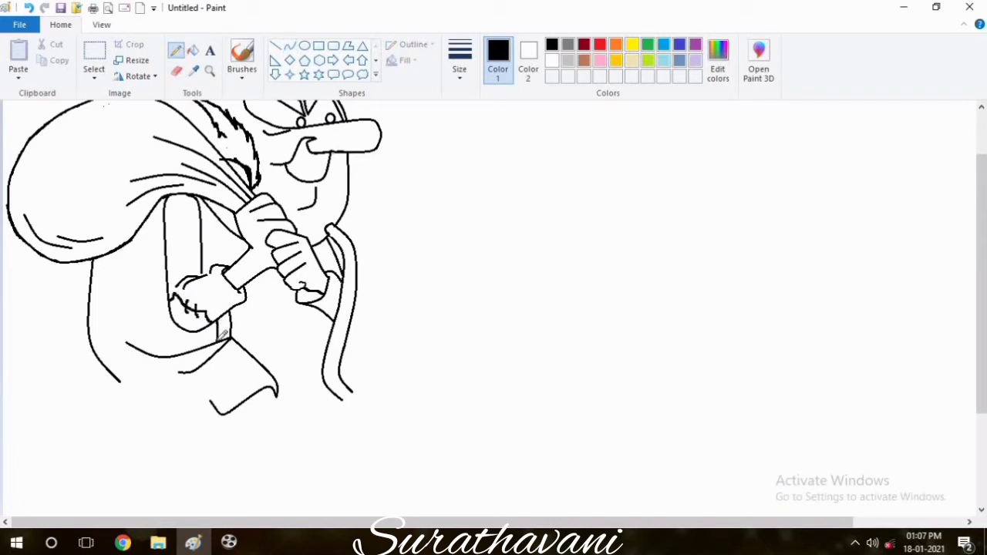
Step: Draw the tunic's rear hem with curves and continue it as a jagged torn edge to the front hem
click(289, 46)
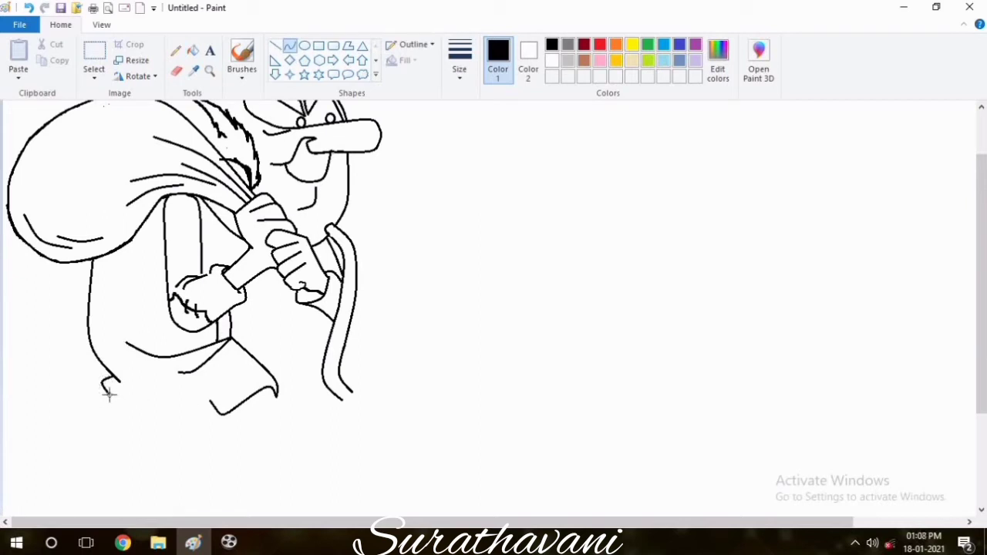
mouse_move(107, 393)
mouse_down()
mouse_move(158, 436)
mouse_move(191, 432)
mouse_up()
click(200, 430)
click(170, 416)
click(175, 425)
click(200, 431)
click(192, 414)
click(191, 418)
click(243, 429)
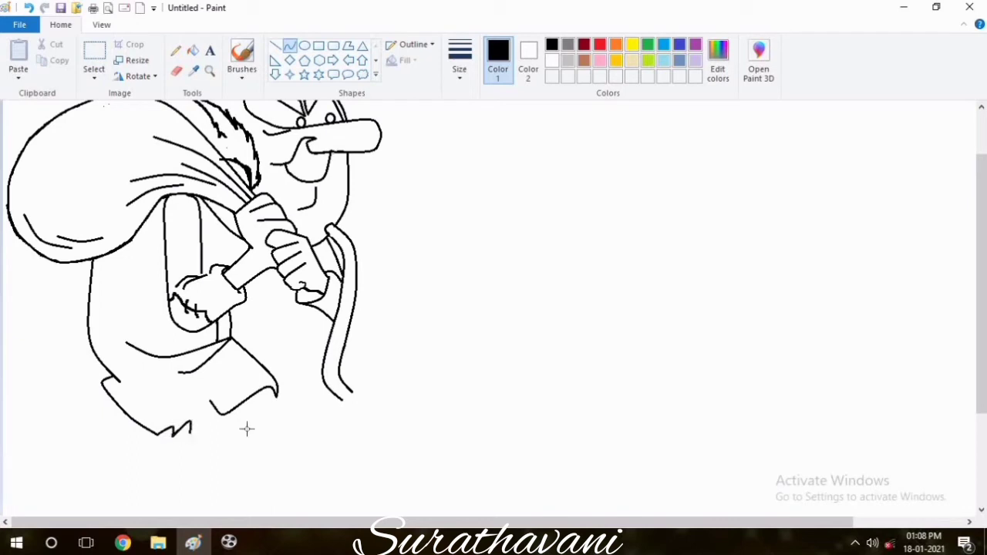
click(189, 441)
click(205, 422)
drag(209, 423, 207, 398)
Step: Draw the front leg's knee and its rolled trouser cuff below the front hem
mouse_move(276, 395)
mouse_down()
mouse_move(260, 428)
mouse_move(224, 414)
mouse_move(237, 442)
mouse_move(268, 434)
mouse_move(240, 444)
mouse_move(263, 445)
mouse_up()
click(277, 403)
click(278, 404)
click(360, 454)
click(240, 430)
click(240, 430)
click(330, 446)
key(ctrl+z)
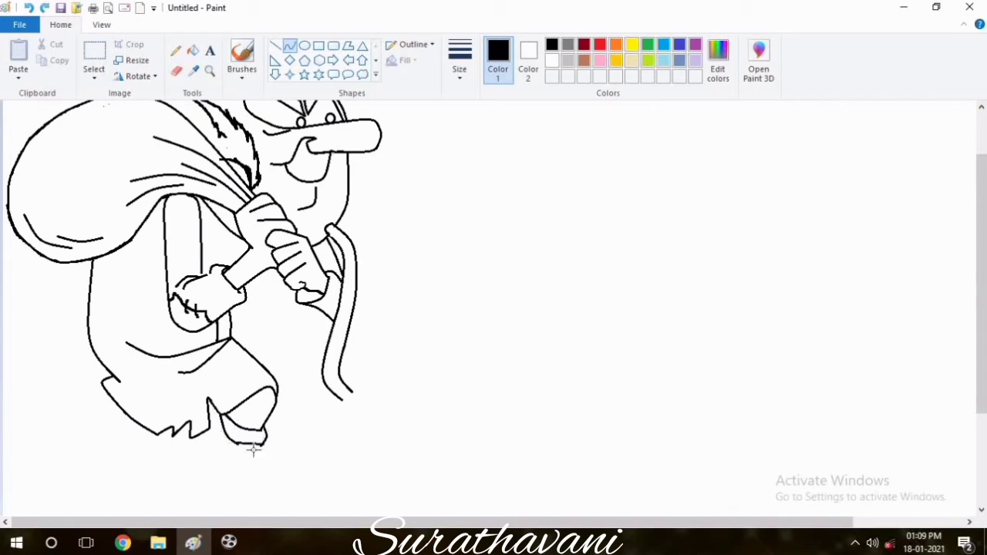
click(252, 449)
click(252, 449)
click(310, 445)
Step: Draw the front boot's back edge as a curve from the torn hem down to the heel
drag(208, 430, 233, 496)
click(220, 449)
click(219, 449)
click(614, 398)
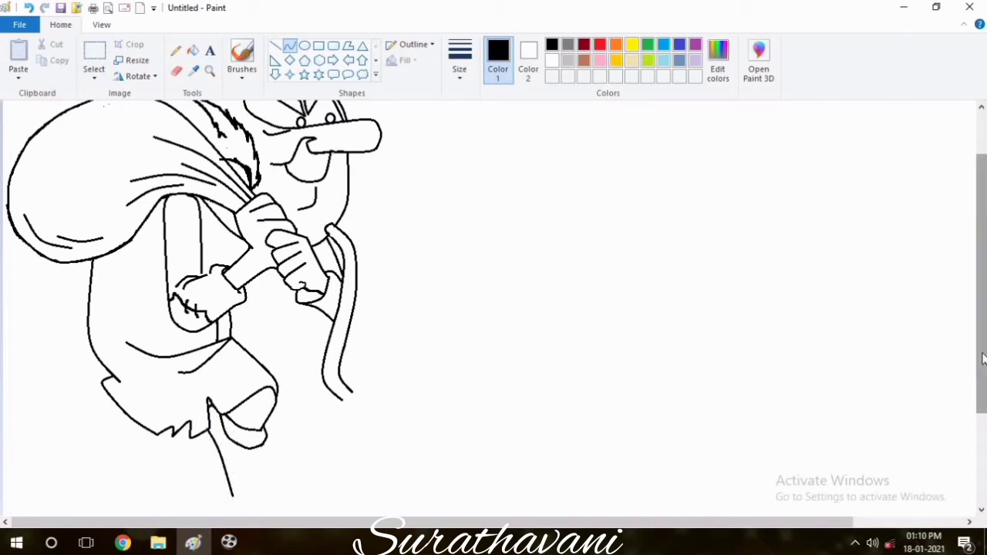
Step: Draw the front boot's sole, rounded toe and front edge up to the trouser cuff, including the ankle crease
drag(983, 359, 983, 366)
mouse_move(233, 484)
mouse_down()
mouse_move(298, 491)
mouse_move(234, 507)
mouse_move(290, 501)
mouse_up()
key(ctrl+z)
mouse_move(261, 495)
mouse_down()
mouse_move(236, 504)
mouse_move(309, 479)
mouse_move(311, 497)
mouse_move(279, 471)
mouse_up()
mouse_move(302, 474)
mouse_down()
mouse_move(260, 458)
mouse_move(283, 463)
mouse_move(263, 433)
mouse_up()
click(306, 471)
drag(268, 449, 267, 453)
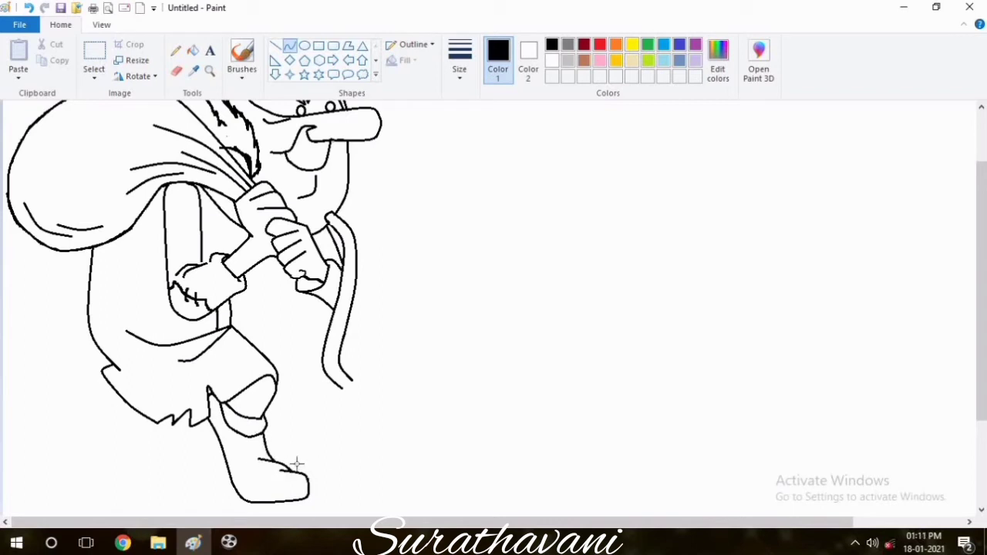
Step: Draw the rear leg's trouser cuff beneath the torn hem and the front edge of the rear boot
drag(196, 423, 148, 434)
click(194, 445)
click(194, 445)
click(280, 417)
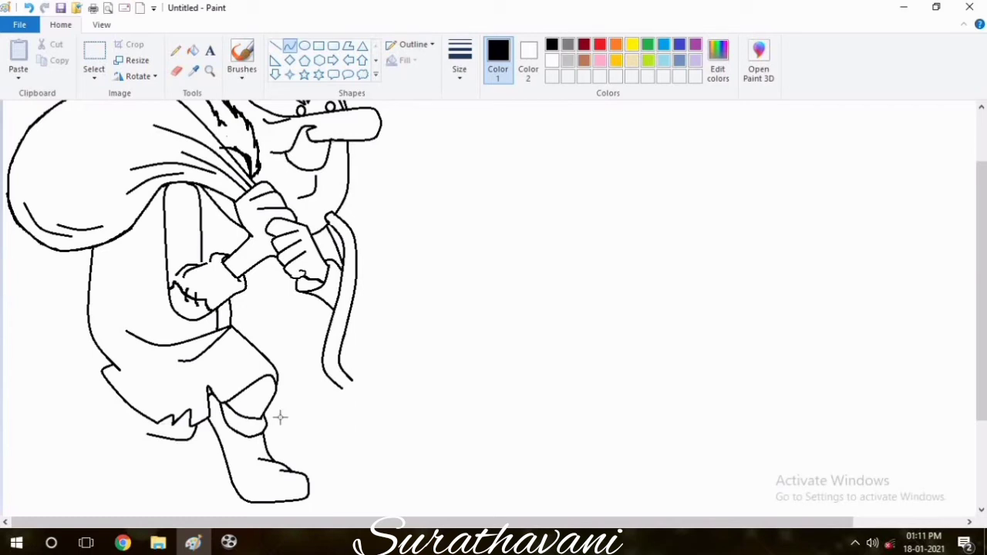
mouse_move(147, 418)
mouse_down()
mouse_move(151, 441)
mouse_move(130, 430)
mouse_move(135, 437)
mouse_move(137, 410)
mouse_move(104, 494)
mouse_up()
click(147, 435)
click(148, 435)
click(150, 451)
click(149, 451)
click(199, 437)
Step: Complete the rear boot with its back edge up to the tunic and its rounded toe
click(177, 72)
click(292, 47)
click(134, 432)
mouse_move(138, 482)
mouse_down()
mouse_move(152, 469)
mouse_move(136, 482)
mouse_move(83, 471)
mouse_move(116, 438)
mouse_move(114, 385)
mouse_up()
click(136, 482)
click(178, 56)
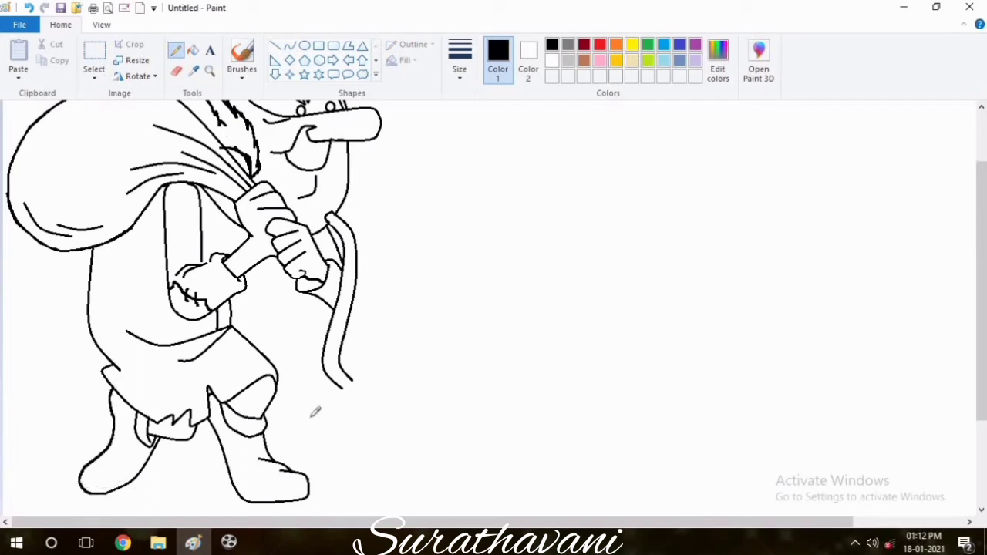
Step: Select the whole figure and move it up toward the top edge of the canvas
click(289, 45)
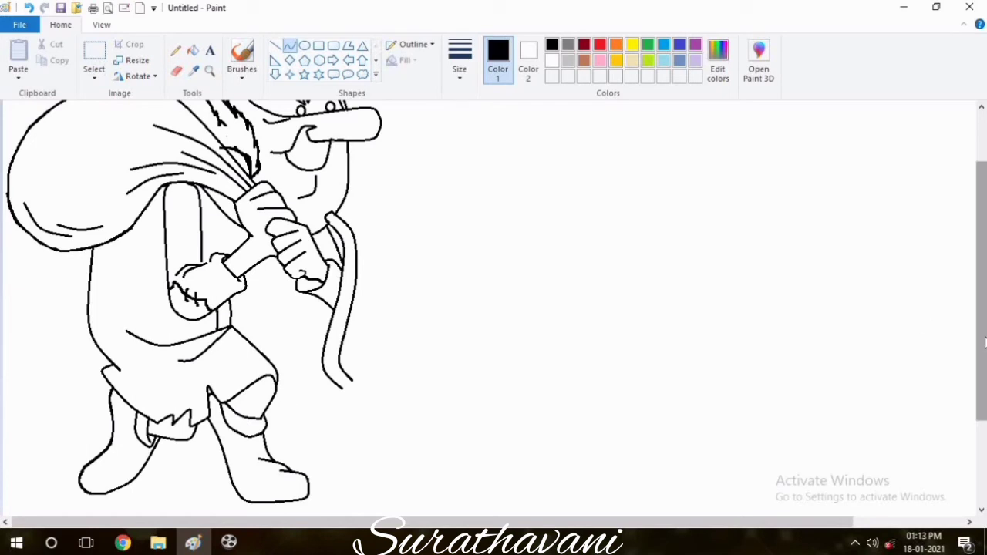
drag(983, 346, 985, 319)
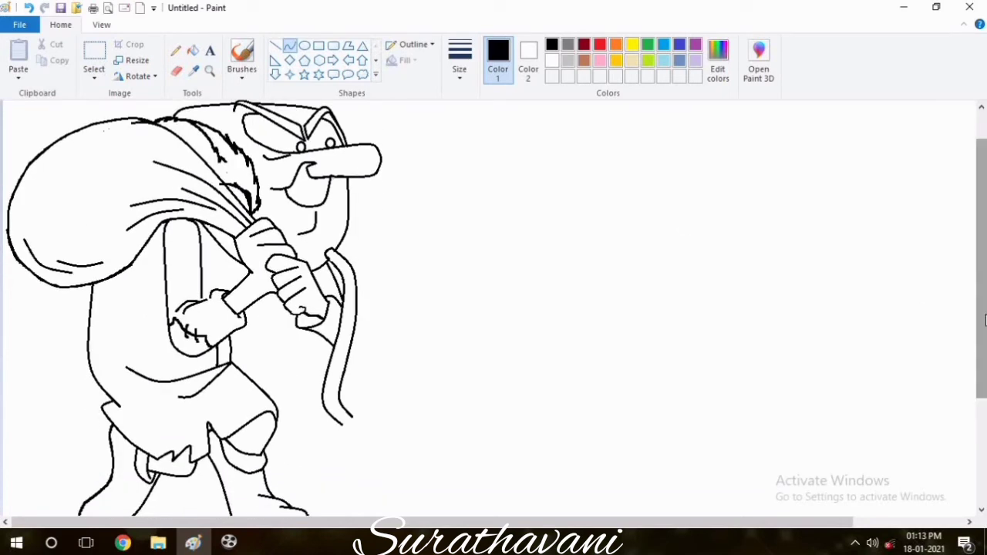
click(101, 24)
click(79, 50)
click(60, 24)
click(94, 54)
drag(4, 105, 216, 378)
drag(151, 319, 152, 303)
drag(109, 363, 109, 332)
click(101, 24)
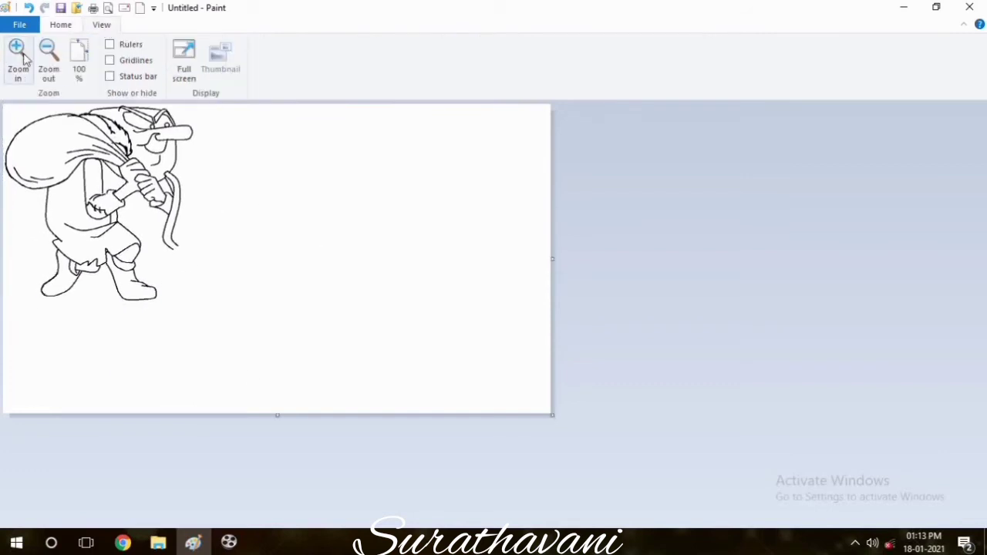
click(17, 53)
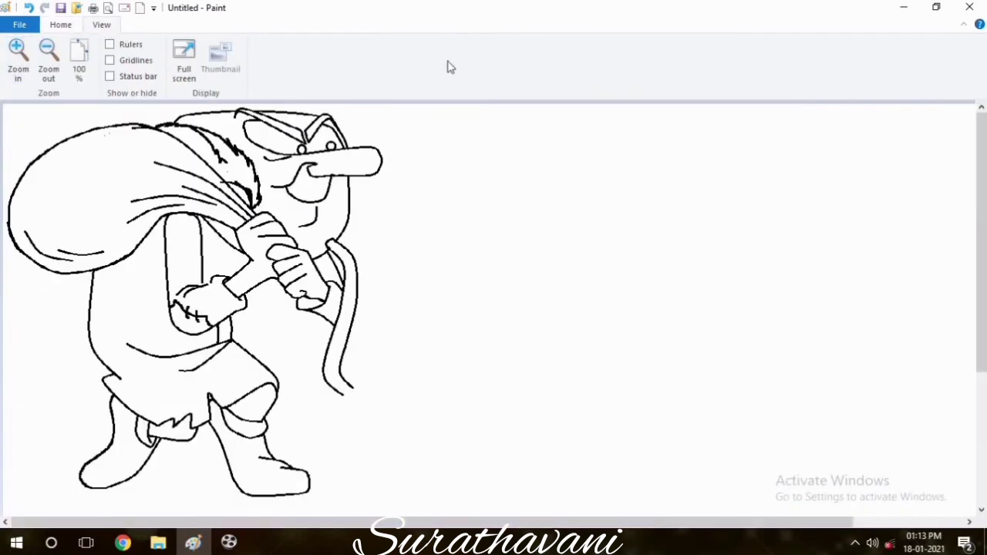
Step: Mix a light yellow skin tone from the gold swatch and fill the face, nose and hands with it
click(68, 27)
click(176, 50)
click(616, 60)
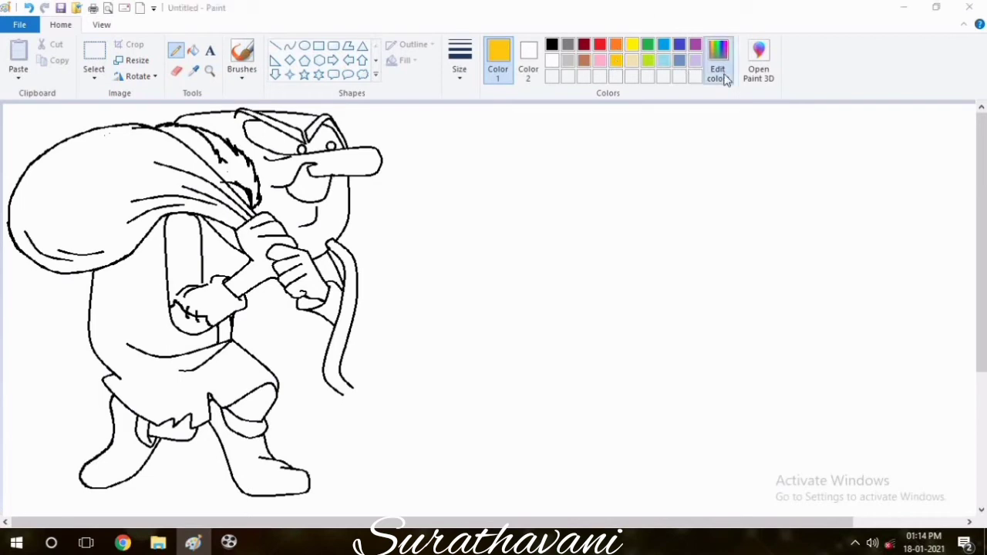
click(717, 60)
click(641, 193)
click(359, 369)
click(193, 50)
click(339, 162)
click(312, 189)
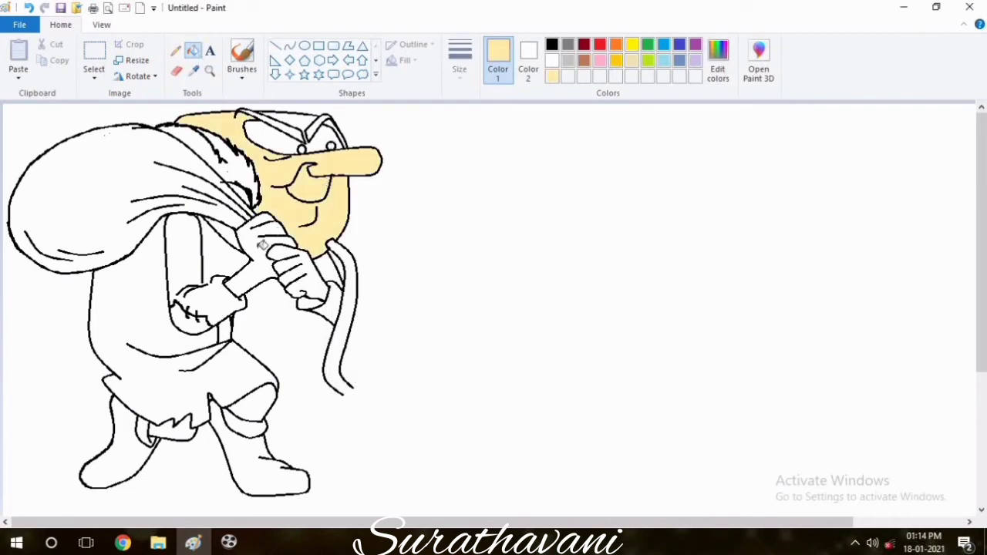
click(316, 277)
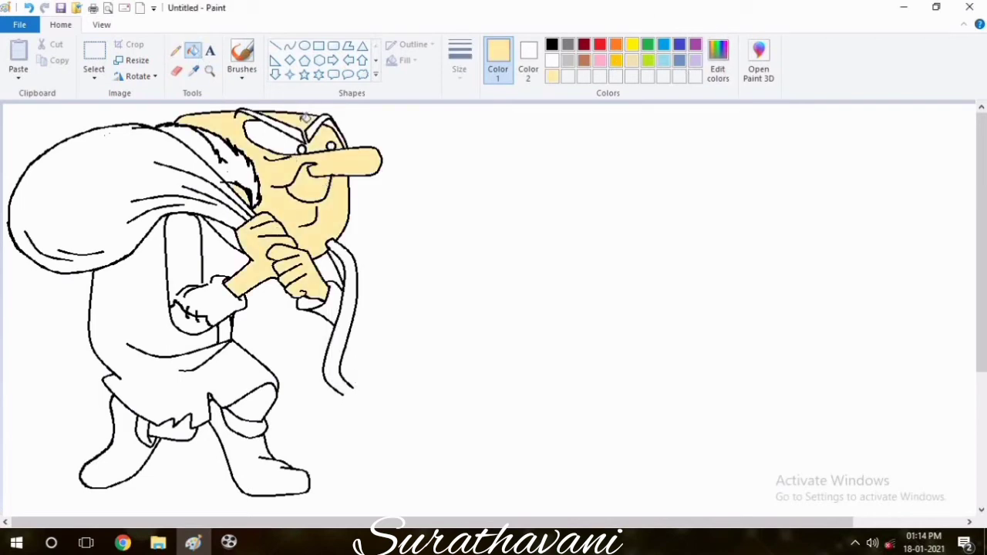
Step: Fill the eyebrows and pupils black and the small area beside the front eyebrow with the skin tone
click(176, 50)
click(551, 45)
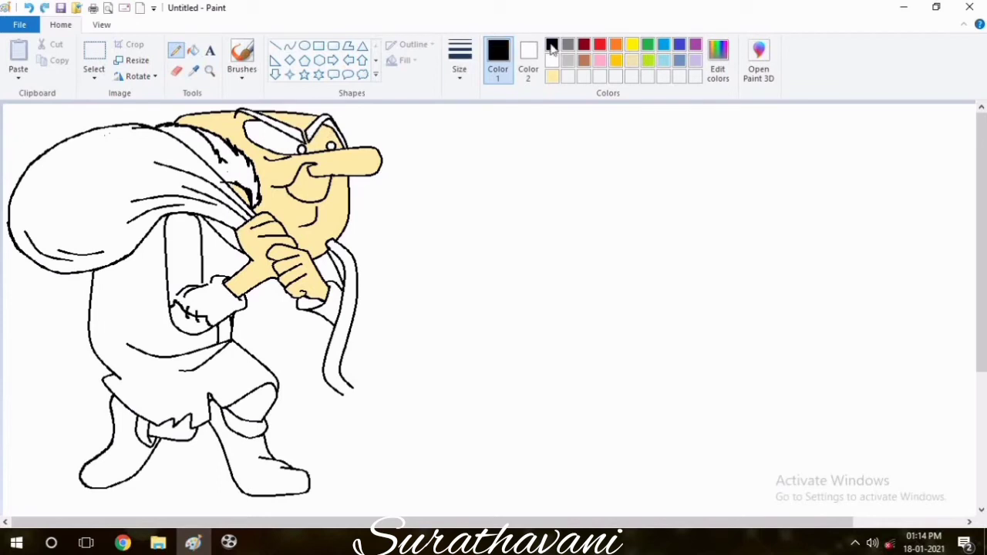
click(193, 50)
click(552, 60)
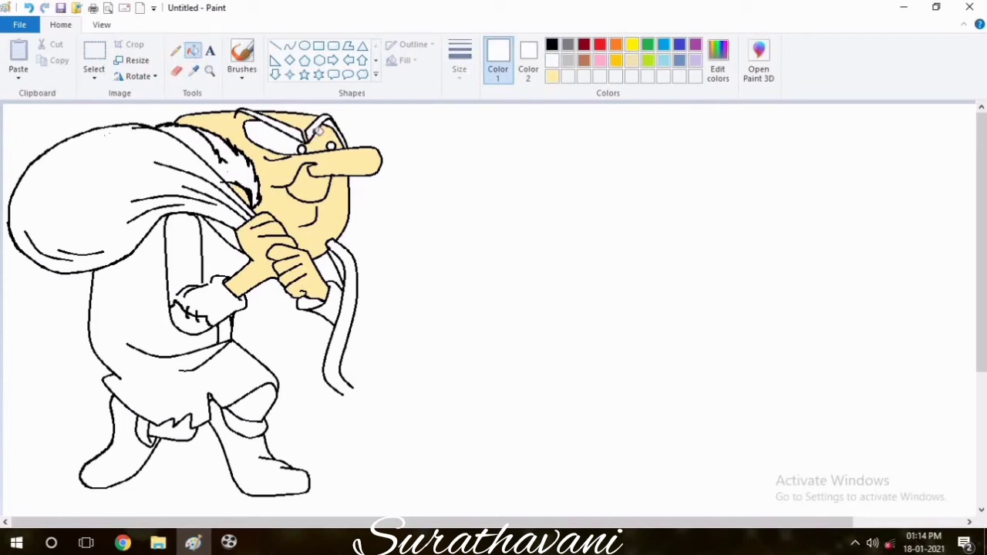
click(552, 45)
click(323, 125)
click(298, 132)
click(332, 146)
click(302, 149)
click(552, 76)
click(332, 123)
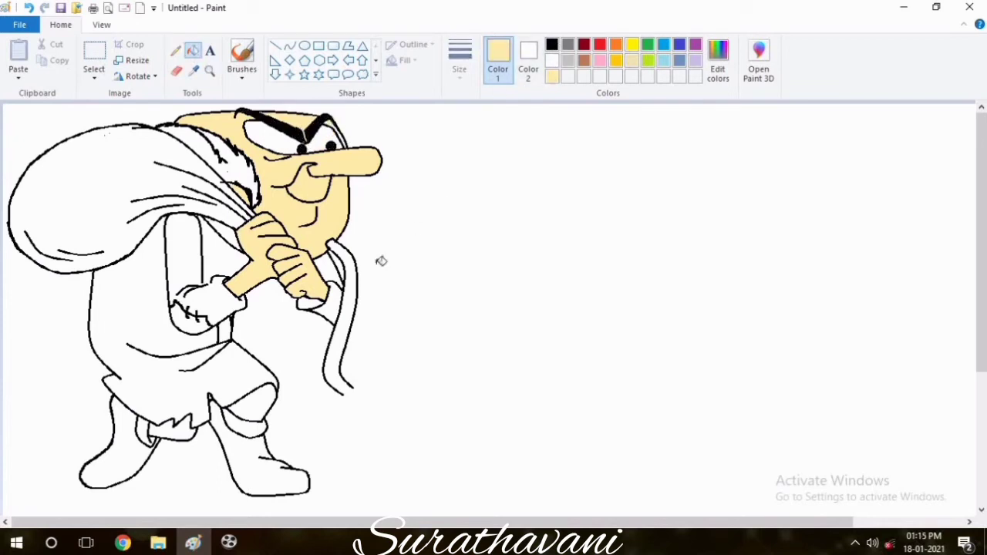
Step: Fill the sack with brown and the hair with black
click(583, 61)
click(143, 172)
click(552, 45)
click(212, 154)
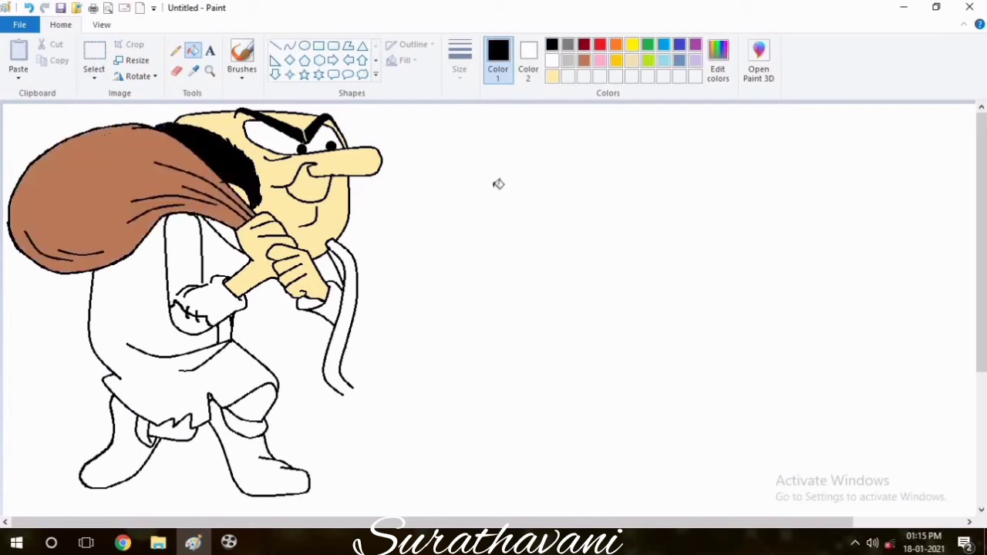
Step: Mix a dark green with red 13, green 66, blue 29 and fill the tunic and sleeves with it
click(717, 62)
click(545, 211)
click(646, 287)
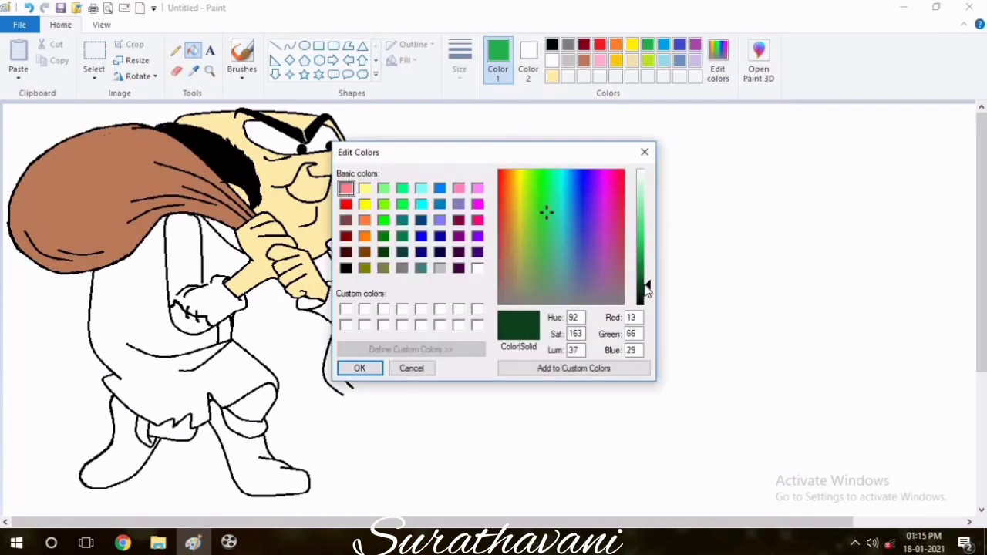
click(359, 369)
click(332, 303)
click(330, 272)
click(310, 303)
click(229, 234)
click(219, 262)
click(202, 406)
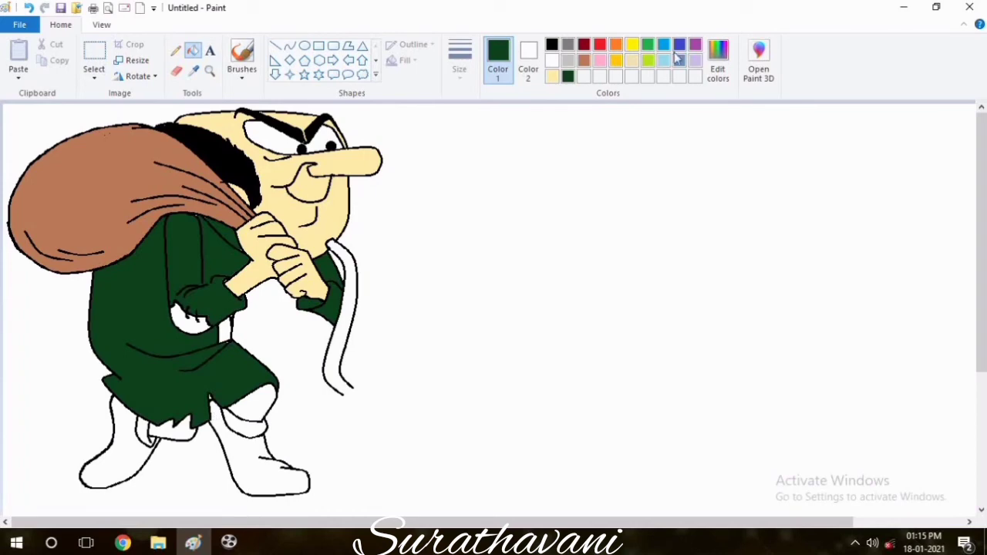
Step: Mix a light purple, fill the two patches at the tunic's front with it and add black stitch marks
click(717, 62)
click(601, 254)
click(648, 206)
click(647, 211)
click(359, 368)
click(189, 320)
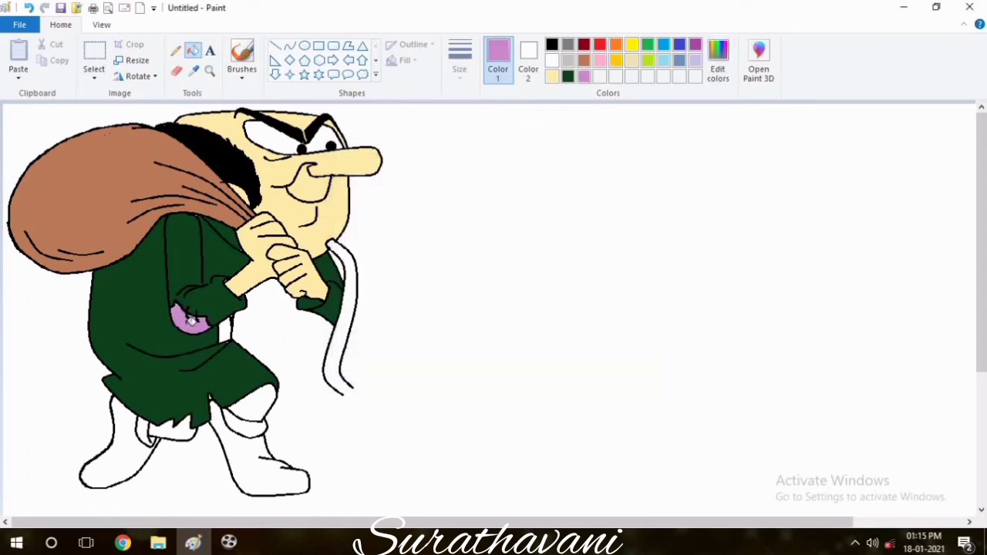
click(225, 330)
click(551, 44)
click(175, 50)
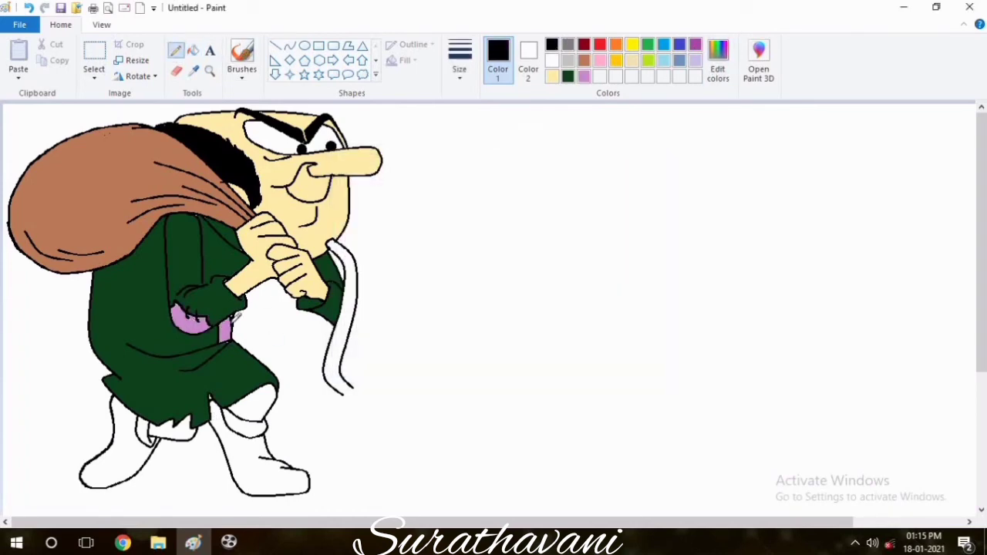
Step: Mix a slightly darkened red with red 215, green 0, blue 0
click(600, 44)
click(717, 62)
click(345, 204)
click(359, 369)
click(717, 61)
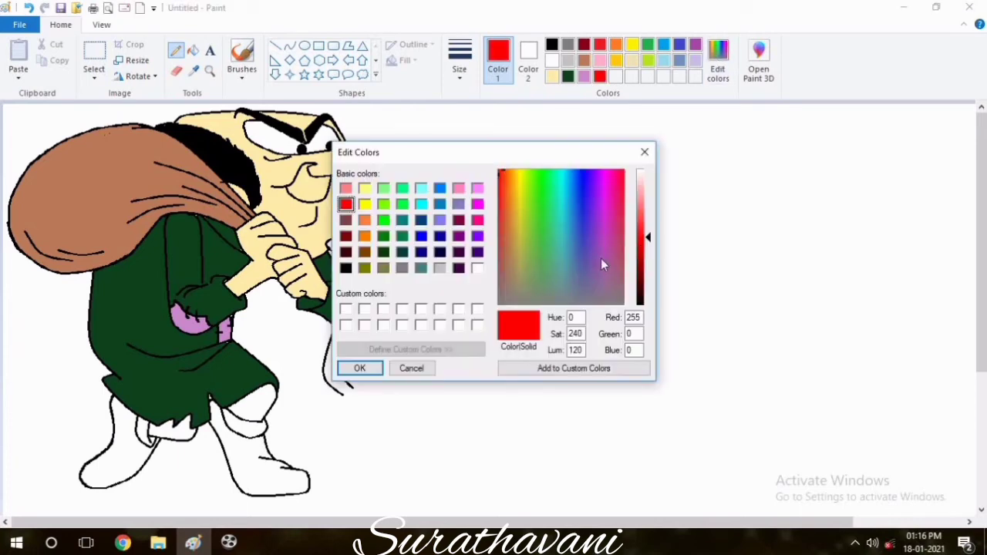
click(647, 245)
click(359, 367)
Step: Fill both boots, including their cuffs, with the darkened red
click(193, 51)
click(278, 412)
click(247, 455)
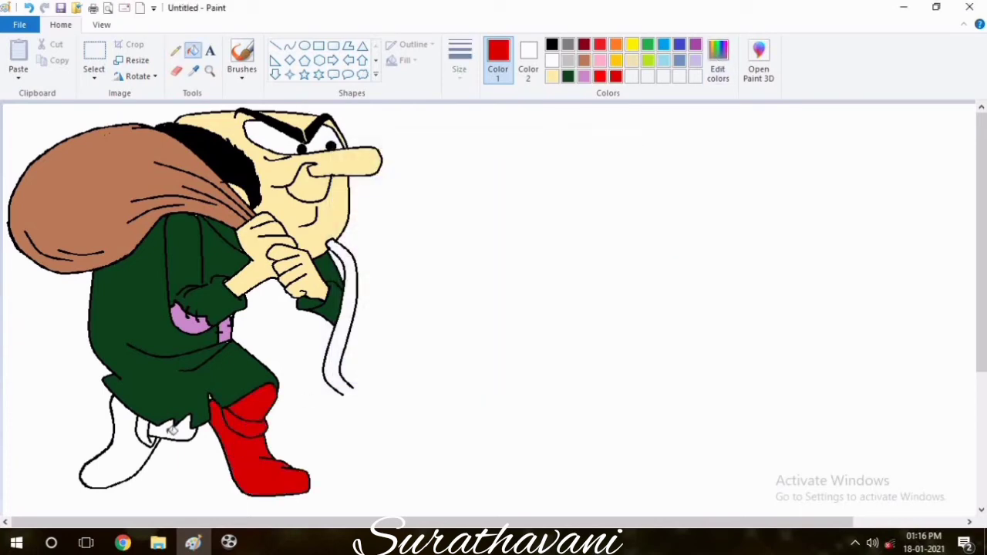
click(166, 428)
click(135, 441)
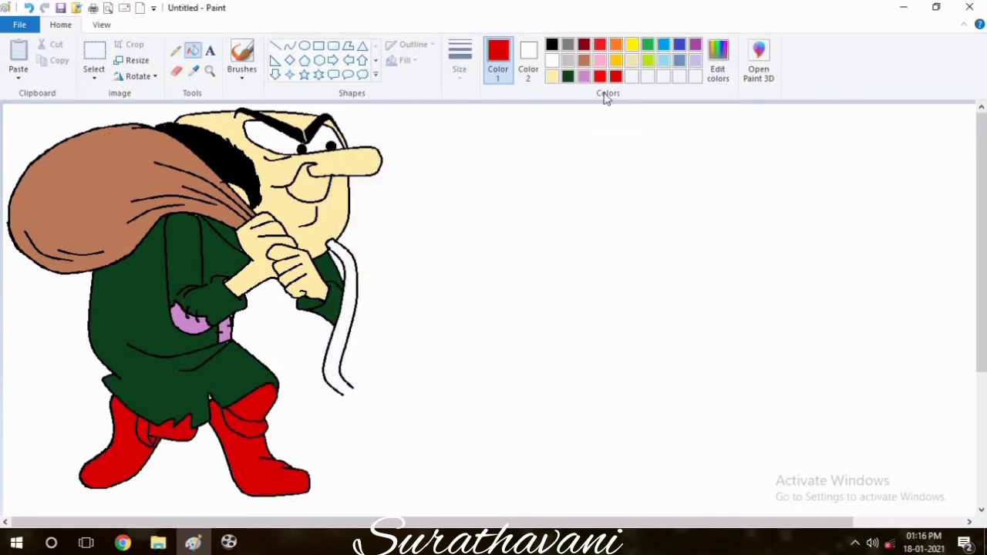
Step: Draw a black arched curve for the cat's back, running from the tail's front lower end towards the head
click(552, 45)
click(289, 45)
drag(353, 387, 568, 387)
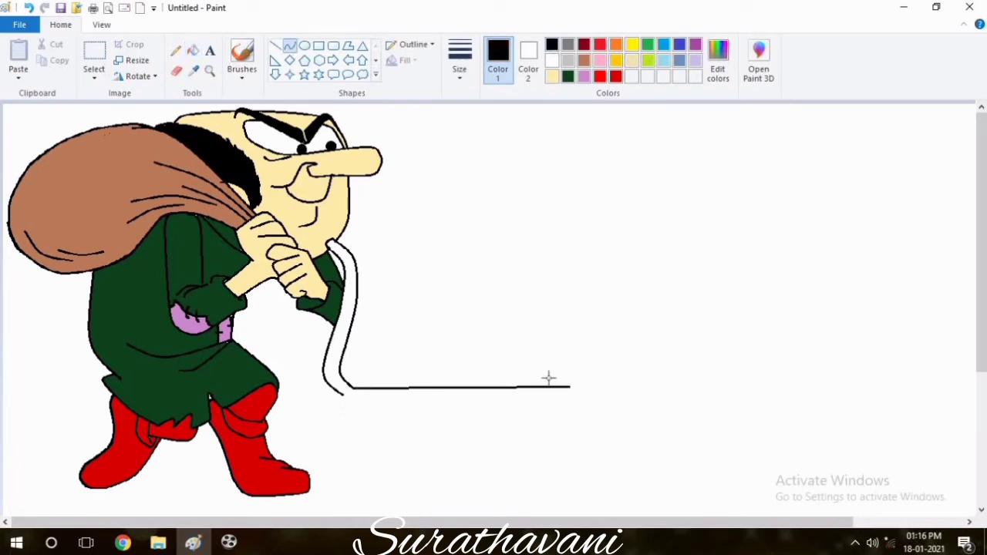
mouse_move(479, 363)
mouse_down()
mouse_move(447, 359)
mouse_move(528, 359)
mouse_up()
click(674, 274)
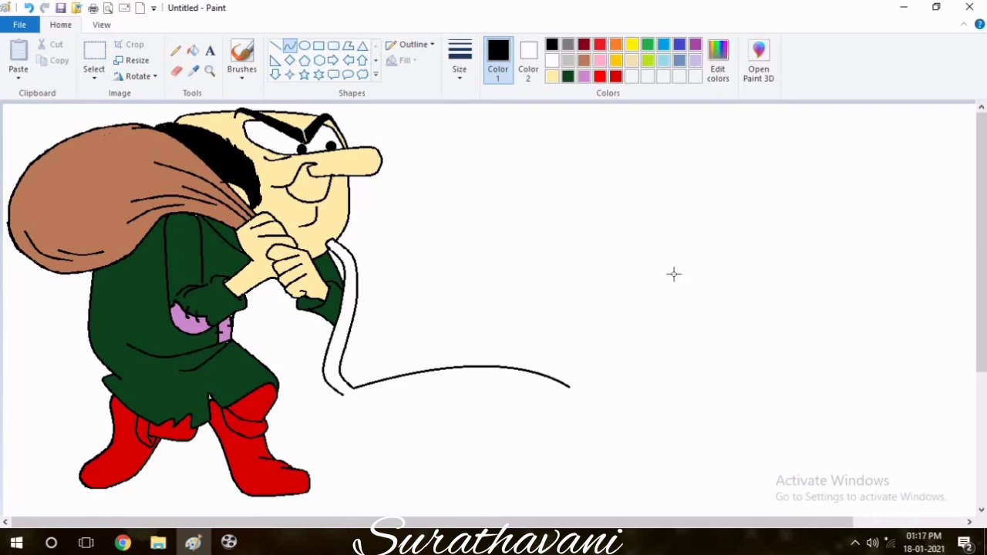
Step: Flip the back curve horizontally and move it with transparent selection so that it meets the tail again
click(94, 58)
drag(352, 360, 590, 420)
click(151, 76)
click(162, 158)
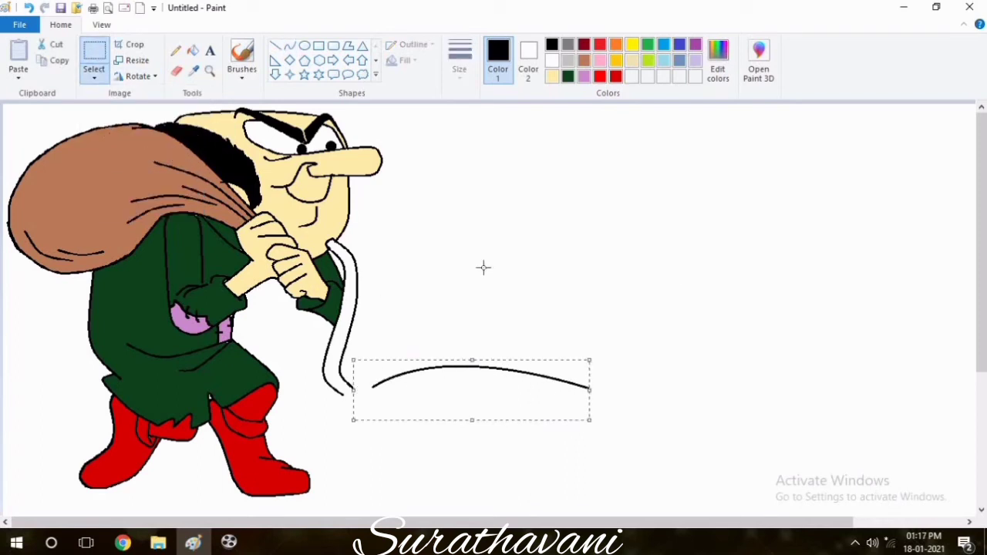
drag(506, 407, 469, 383)
click(94, 72)
click(135, 205)
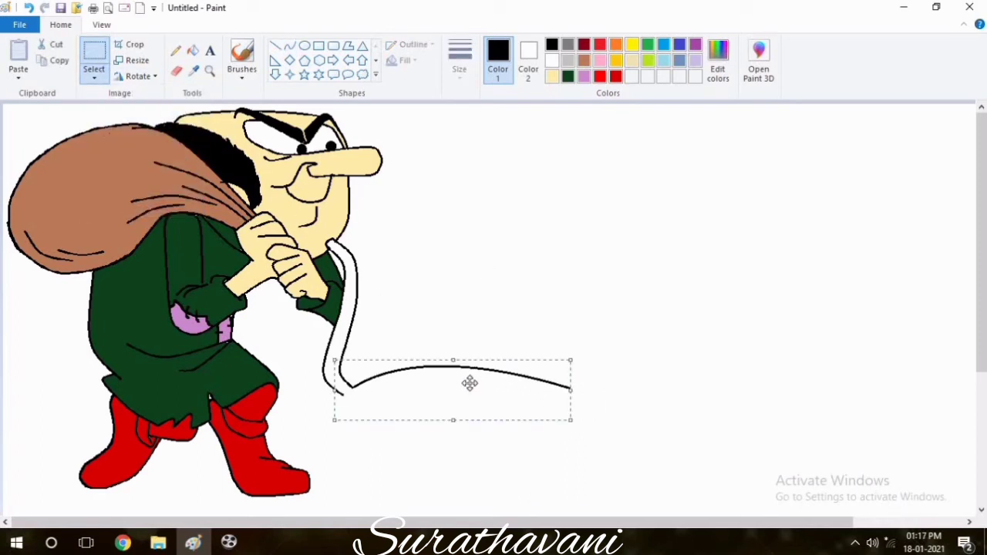
click(681, 321)
Step: Draw a black curve from the tail's other lower end down to the hind leg as the cat's rump
click(291, 48)
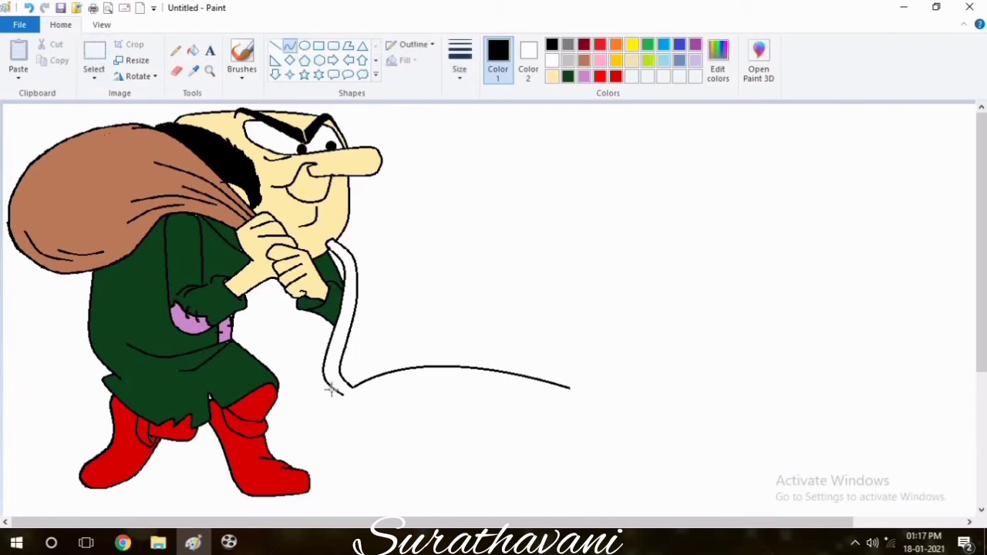
drag(343, 395, 394, 460)
click(359, 437)
click(360, 440)
click(541, 410)
Step: Draw the cat's two hind legs and paws with the pencil at the third line thickness, undoing faulty strokes
click(176, 50)
click(459, 70)
click(490, 157)
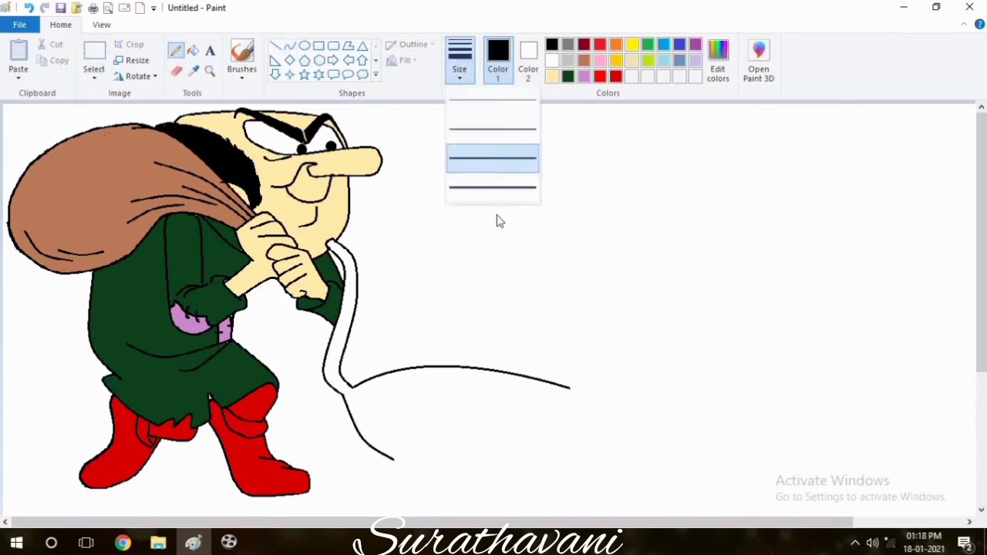
drag(394, 459, 397, 480)
scroll(493, 432, down, 2)
key(ctrl+z)
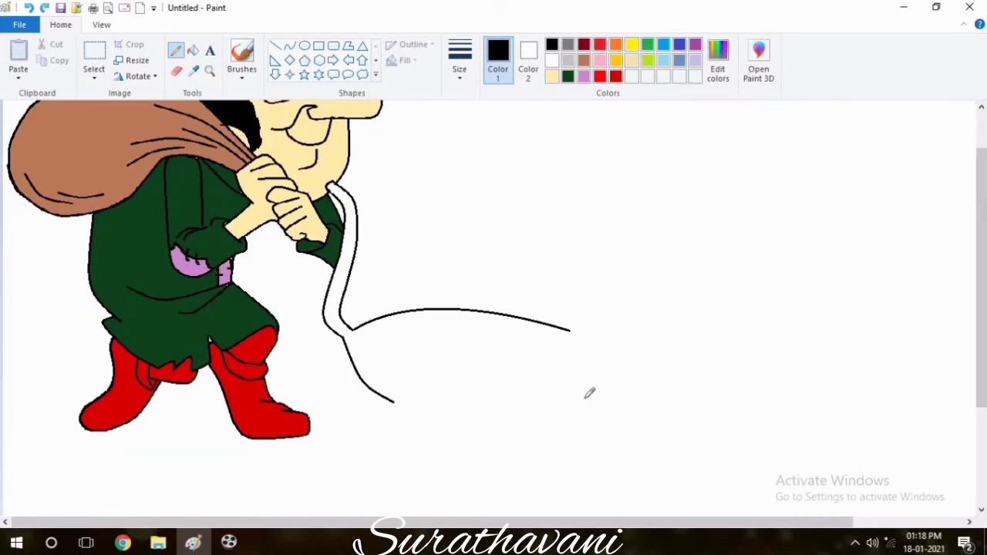
mouse_move(398, 402)
mouse_down()
mouse_move(395, 483)
mouse_move(419, 485)
mouse_move(436, 393)
mouse_move(414, 377)
mouse_move(381, 416)
mouse_up()
mouse_move(381, 415)
mouse_down()
mouse_move(377, 428)
mouse_move(394, 434)
mouse_up()
key(ctrl+z)
Step: Erase the toe end of the nearer hind paw and redraw its toes with the pencil
click(176, 70)
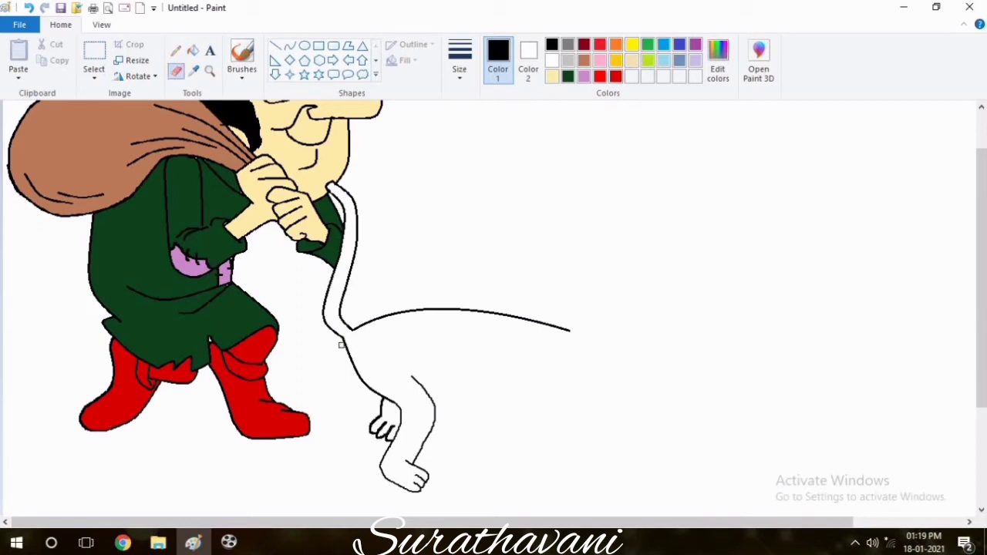
drag(429, 472, 424, 484)
click(177, 50)
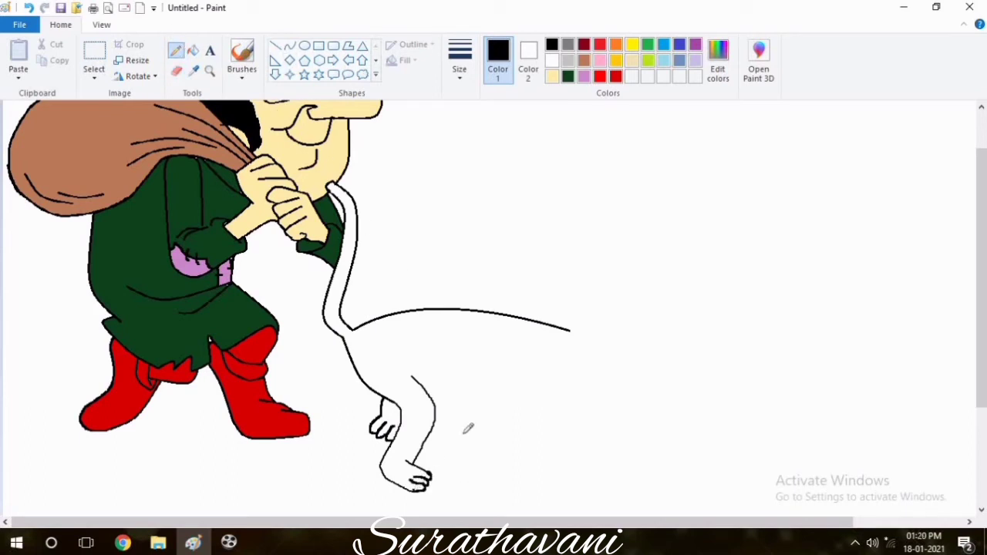
Step: Draw the cat's belly line, both front legs with paws, and the short chest lines with the pencil
drag(435, 407, 499, 395)
mouse_move(544, 349)
mouse_down()
mouse_move(501, 398)
mouse_move(544, 421)
mouse_move(538, 450)
mouse_move(547, 453)
mouse_move(578, 436)
mouse_move(573, 403)
mouse_move(530, 387)
mouse_up()
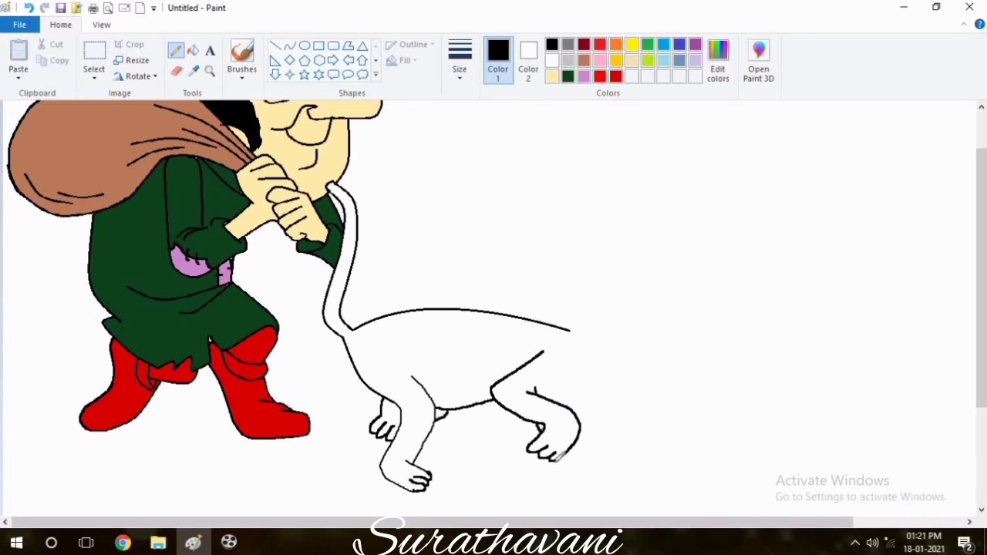
mouse_move(557, 456)
mouse_down()
mouse_move(577, 470)
mouse_move(586, 437)
mouse_move(604, 478)
mouse_up()
mouse_move(543, 393)
mouse_down()
mouse_move(571, 364)
mouse_move(570, 399)
mouse_up()
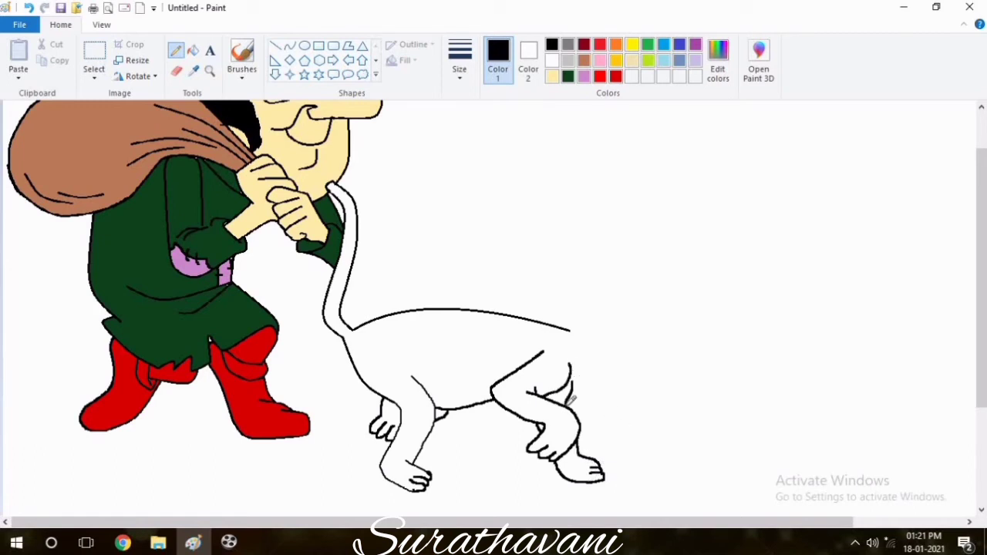
Step: Mix a darker red and draw a zigzag line with it down the cat's neck
click(615, 77)
click(716, 62)
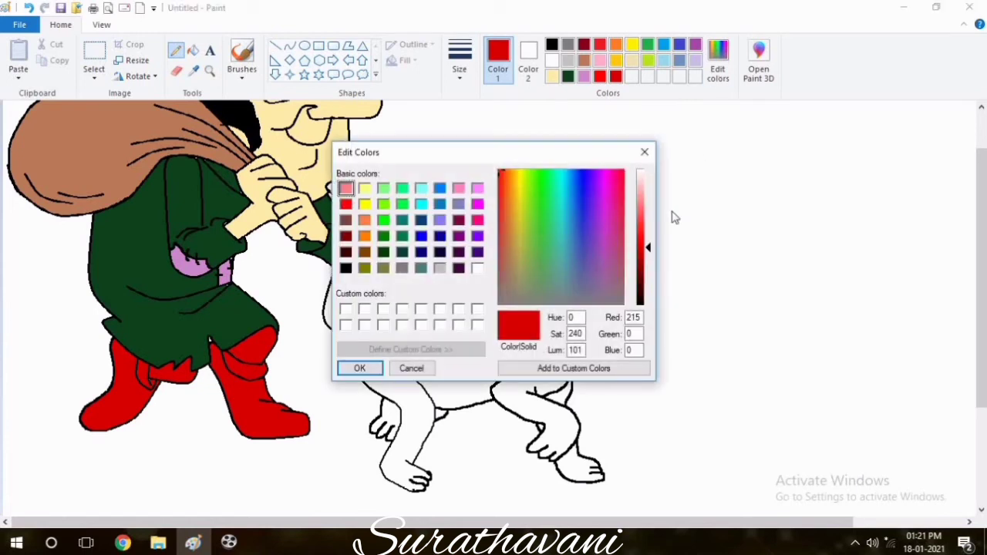
click(645, 270)
click(356, 367)
mouse_move(572, 353)
mouse_down()
mouse_move(586, 316)
mouse_move(724, 407)
mouse_up()
Step: Draw a black ellipse in front of the neck for the cat's head and stretch it slightly taller and wider
click(552, 45)
click(304, 45)
drag(682, 383, 689, 379)
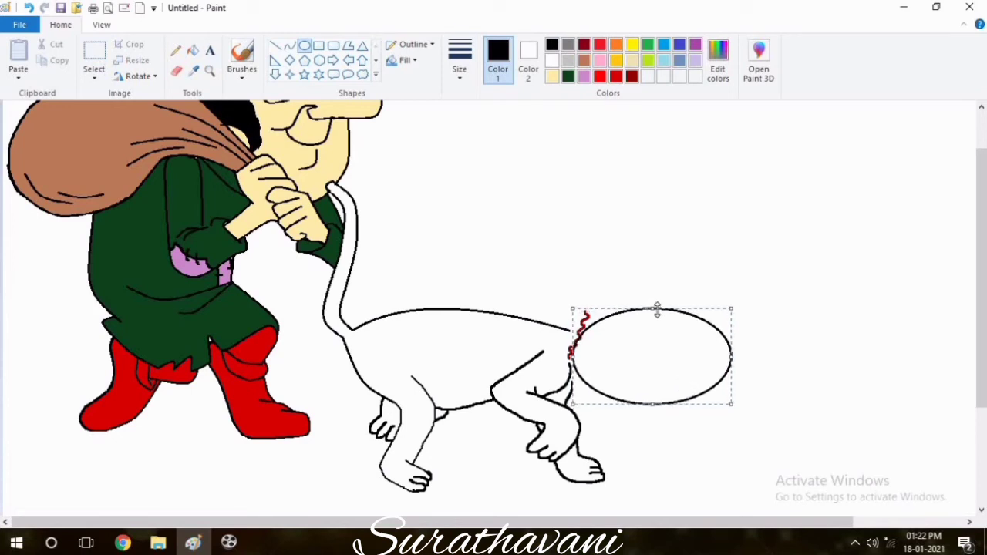
drag(657, 310, 653, 292)
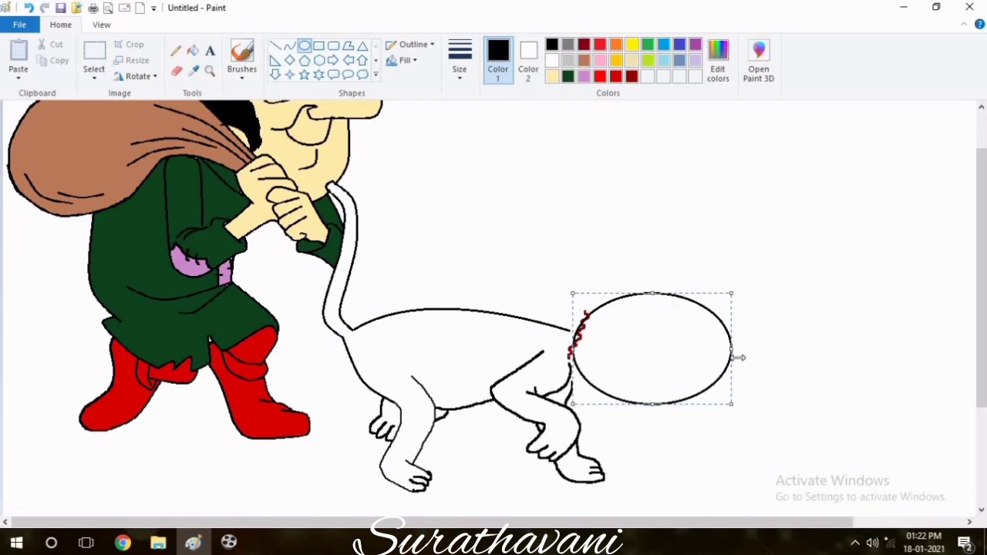
drag(738, 355, 740, 353)
Step: Erase the dark zigzag with the head outline behind it and redraw the zigzag in the brighter red
click(175, 70)
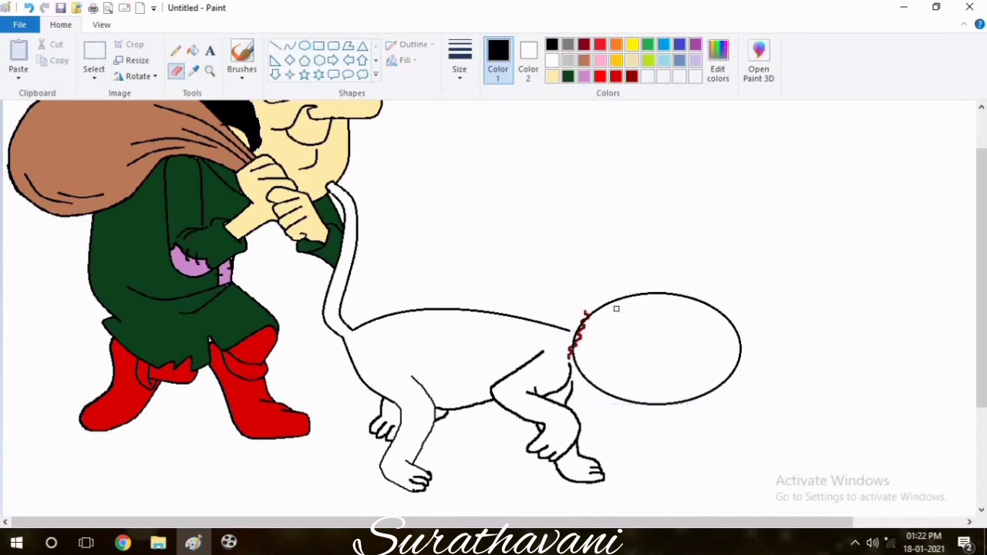
mouse_move(572, 352)
mouse_down()
mouse_move(585, 308)
mouse_move(572, 266)
mouse_move(567, 333)
mouse_move(561, 322)
mouse_move(580, 285)
mouse_move(592, 312)
mouse_up()
click(615, 76)
click(175, 51)
Step: Draw the cat's pointed ear with a ragged back edge and a thicker black curve inside it
click(289, 46)
click(551, 44)
click(577, 296)
click(630, 311)
click(460, 61)
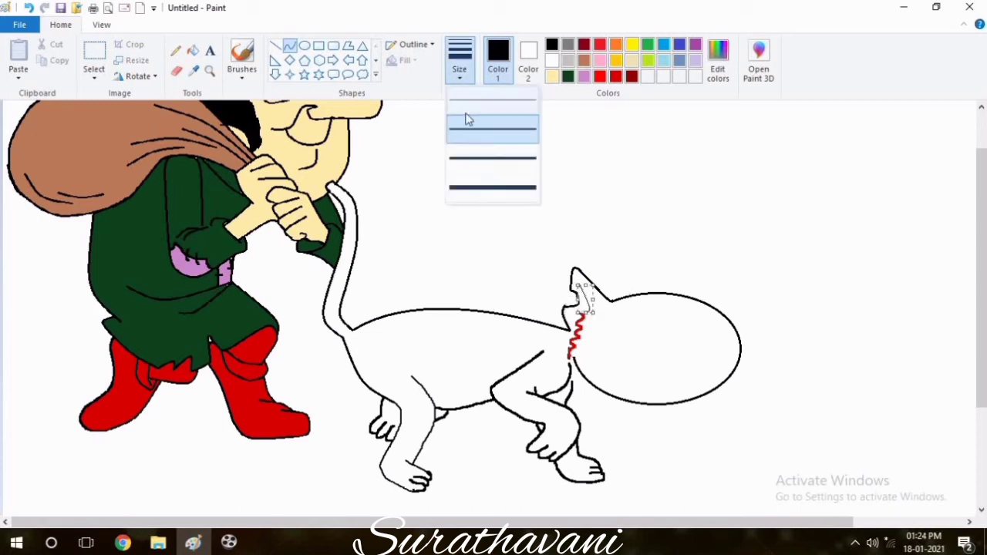
click(462, 152)
Step: Pencil a short red stroke inside the tip of the ear
click(601, 75)
click(175, 51)
drag(580, 282, 578, 275)
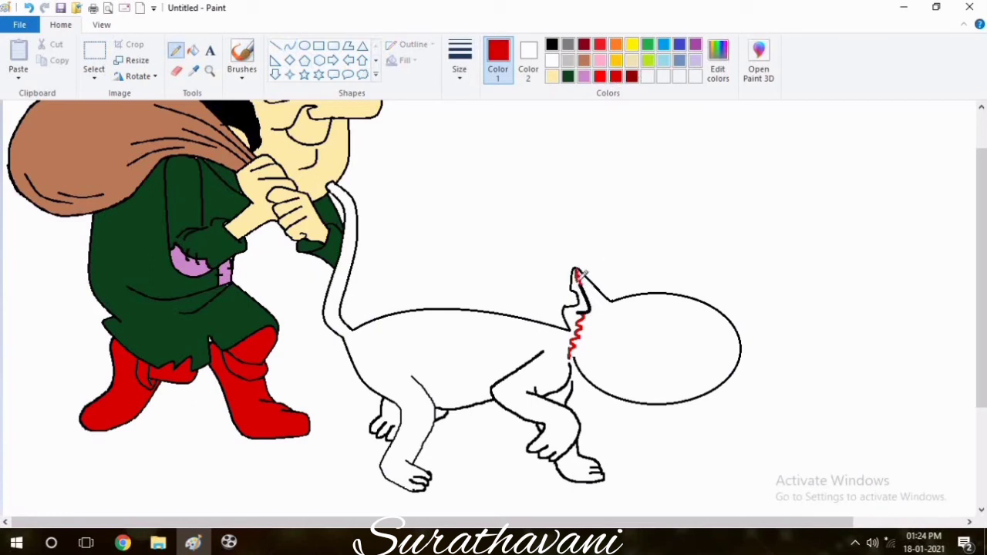
Step: Draw a thick, slightly bent black curve for the cat's front eyebrow, ending at the head's outline
click(289, 45)
click(551, 44)
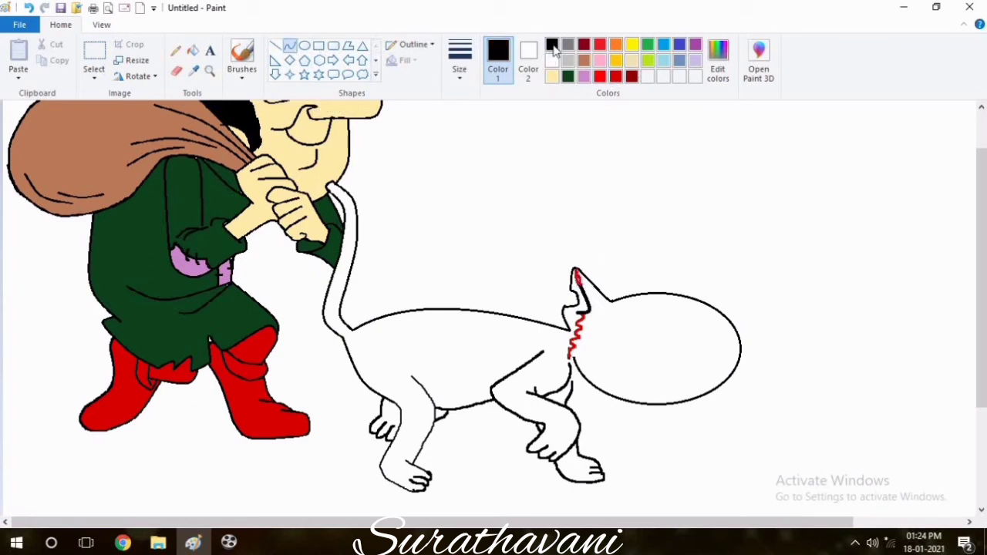
drag(690, 328, 726, 318)
click(711, 325)
click(710, 325)
click(860, 266)
click(715, 326)
click(715, 326)
click(752, 291)
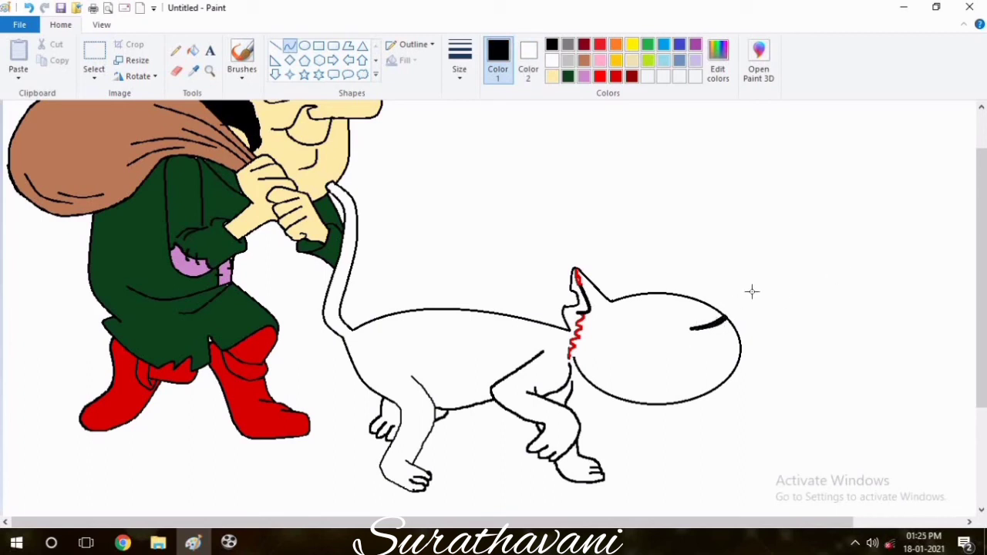
Step: Draw a short red curve rising from the inner end of the front eyebrow
click(615, 76)
drag(690, 329, 683, 304)
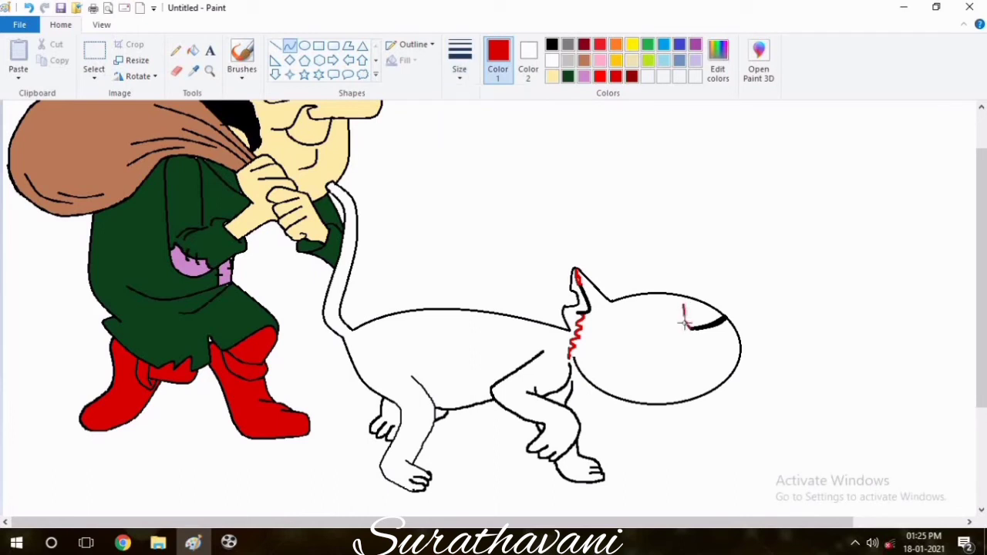
click(686, 321)
click(687, 322)
click(756, 297)
Step: Draw a short dark green curve beside the red line and set it to the third line thickness
click(569, 76)
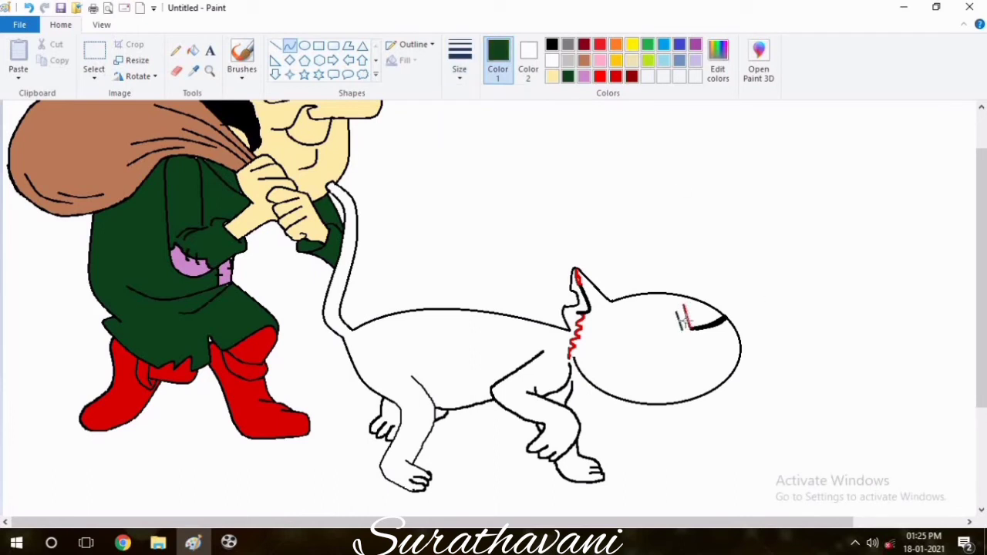
drag(679, 312, 683, 333)
click(683, 324)
click(684, 325)
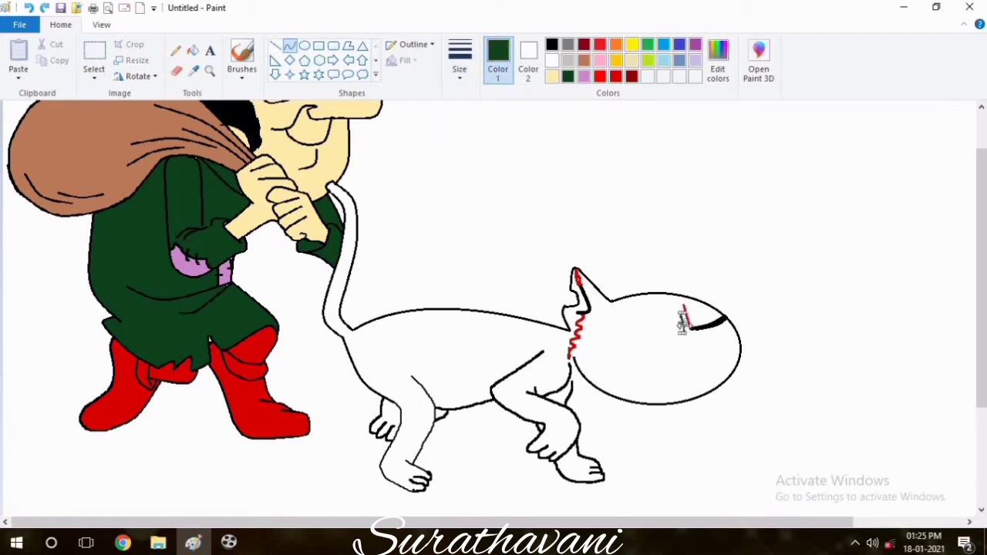
click(460, 68)
click(482, 159)
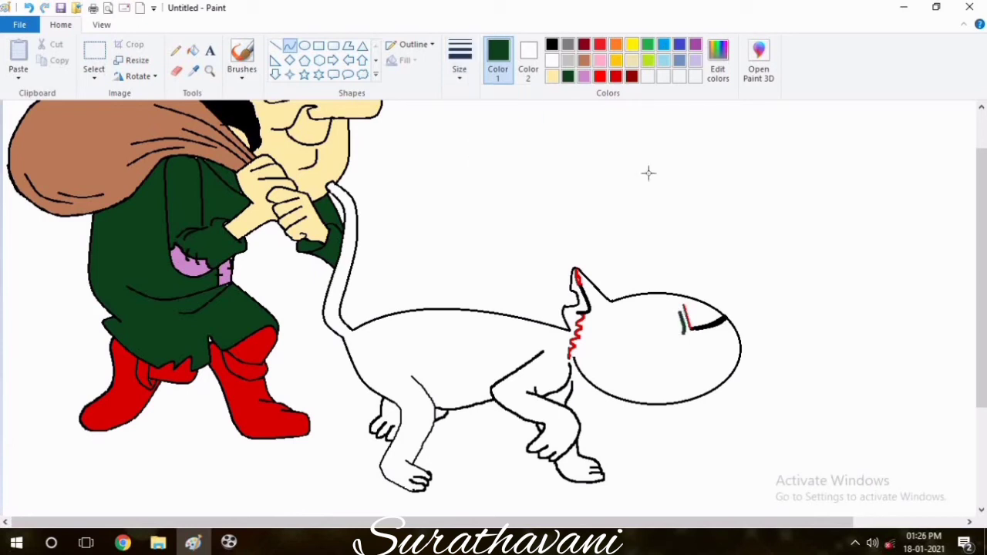
Step: Draw the cat's rear eyebrow as a black line at the thickest size, with a short upright stroke beside the red line
click(552, 44)
drag(684, 330, 627, 331)
click(796, 292)
click(459, 69)
click(474, 186)
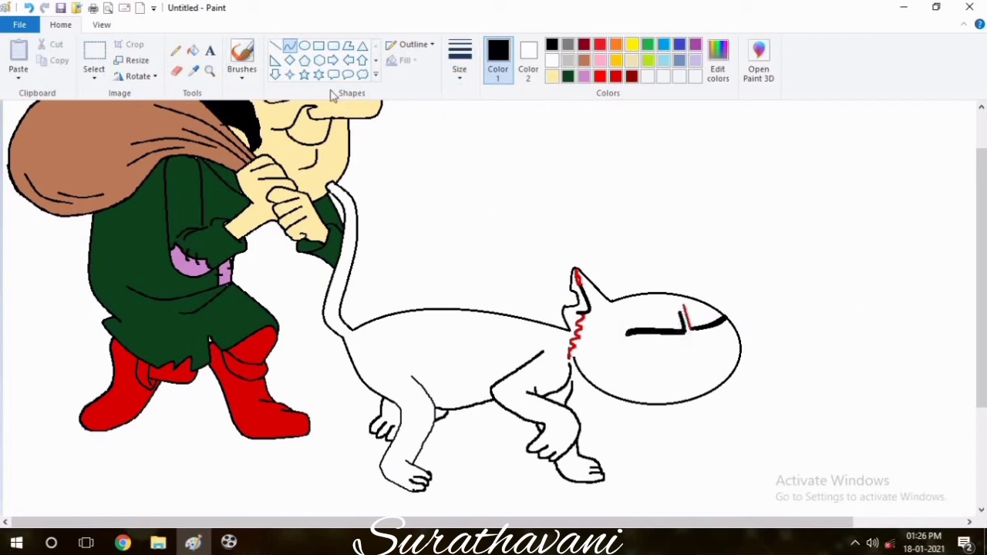
Step: Draw the cat's rounded nose with a pointed lower tip in the muzzle area using the black pencil
click(177, 70)
click(176, 50)
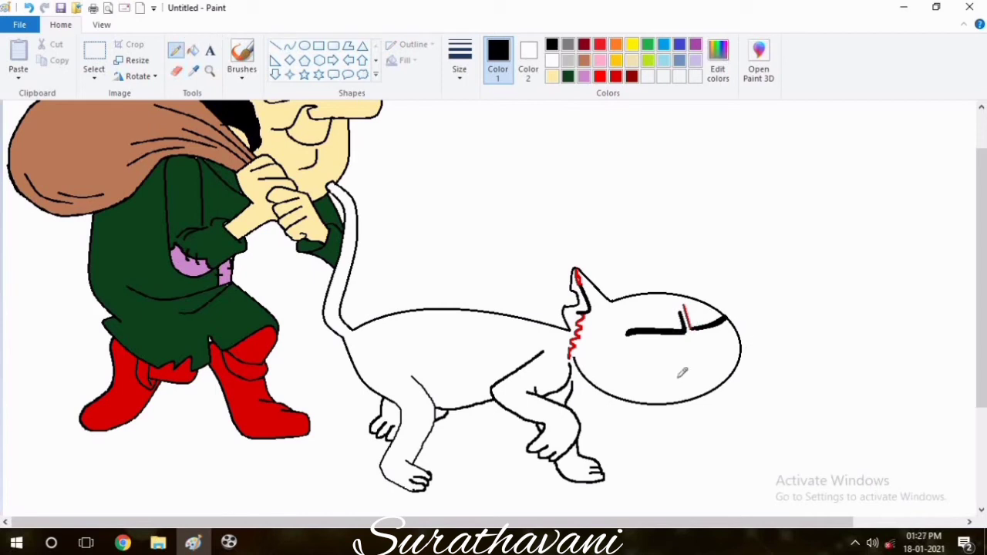
mouse_move(698, 368)
mouse_down()
mouse_move(685, 357)
mouse_move(714, 335)
mouse_move(722, 359)
mouse_move(696, 370)
mouse_up()
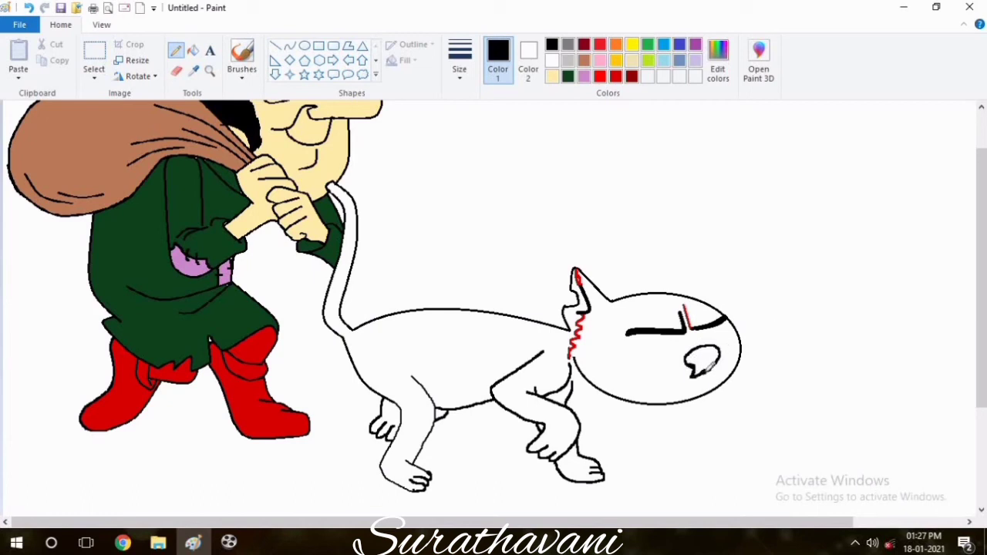
Step: Draw the muzzle curves on both sides of the nose and the rear eye's outline at the second line thickness
click(289, 45)
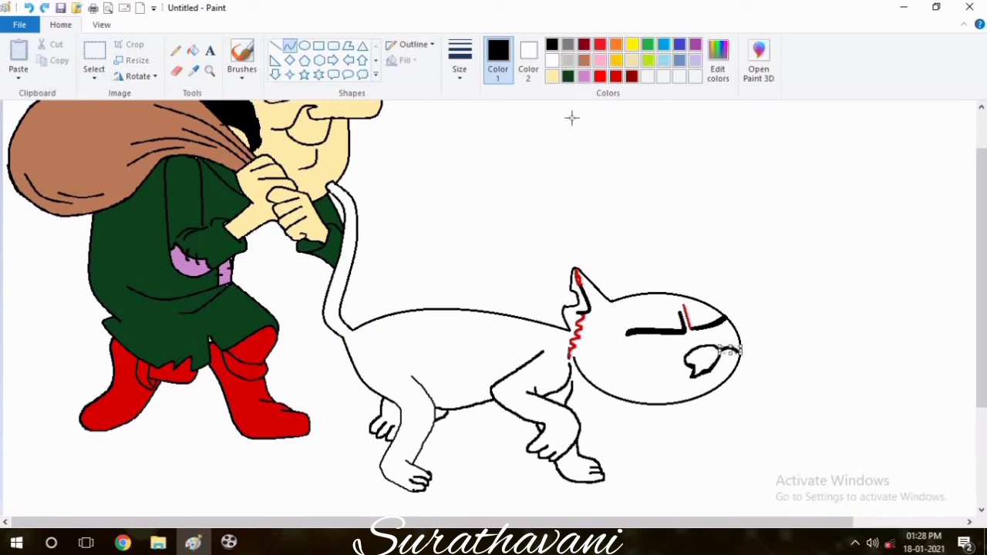
click(459, 61)
click(462, 121)
mouse_move(685, 357)
mouse_down()
mouse_move(643, 396)
mouse_move(632, 367)
mouse_move(687, 349)
mouse_move(658, 327)
mouse_up()
key(ctrl+z)
Step: Draw the front eye's outline beneath the front eyebrow with the pencil, undoing a faulty stroke
click(177, 52)
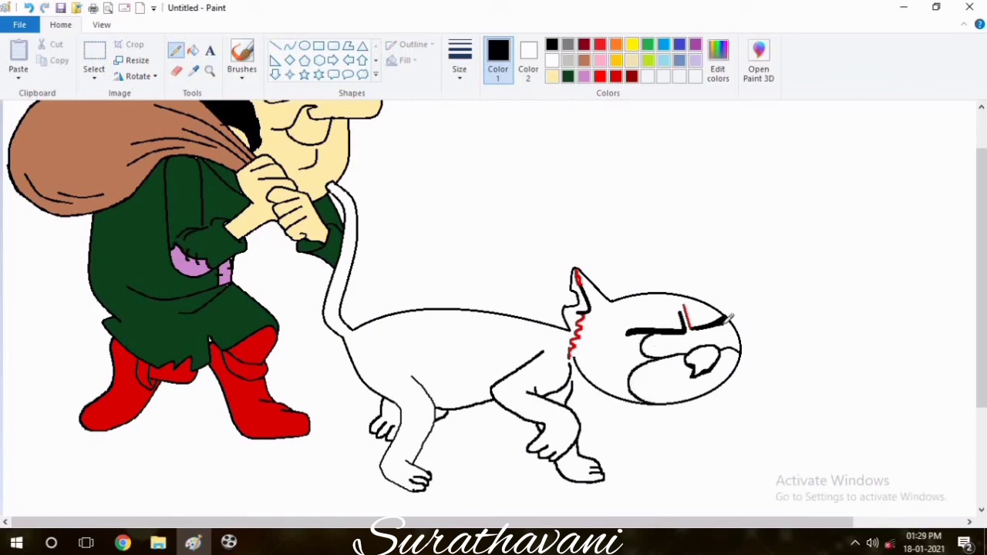
drag(724, 322, 722, 337)
key(ctrl+z)
Step: Draw a small black circle in each of the cat's eyes as a pupil with the Oval tool
click(305, 47)
drag(680, 341, 689, 355)
key(ctrl+z)
click(714, 356)
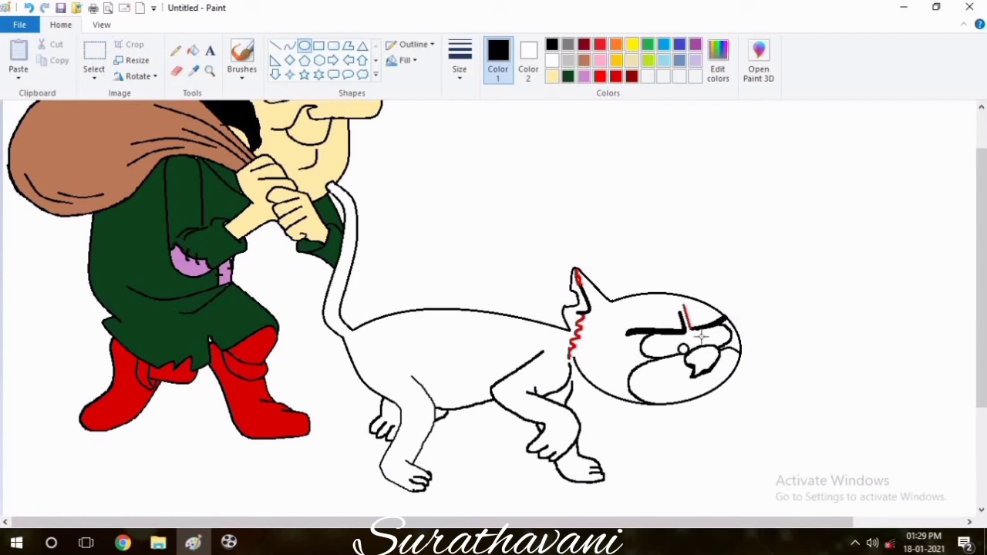
click(182, 51)
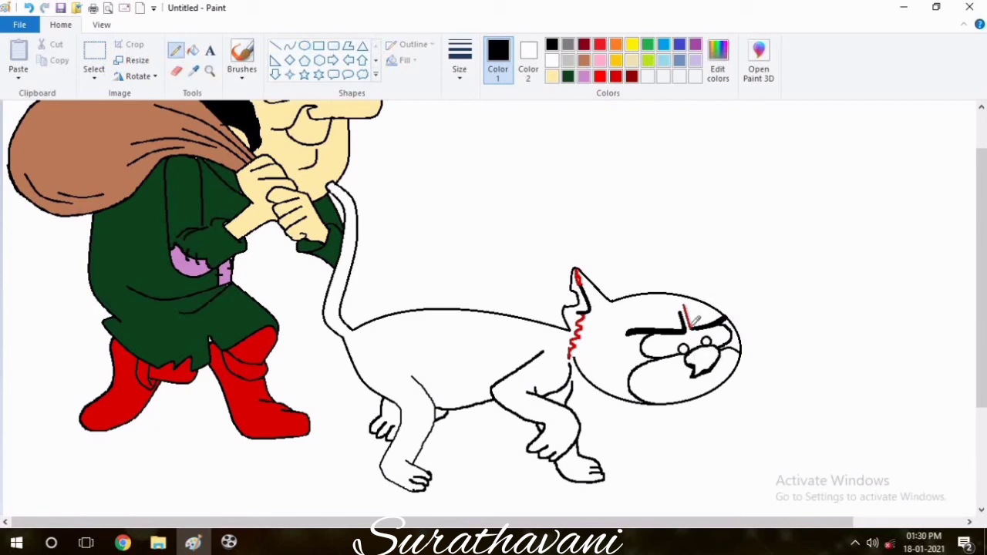
Step: Draw the cat's pointed front ear on top of its head in black with the Curve tool
click(289, 46)
mouse_move(666, 293)
mouse_down()
mouse_move(690, 248)
mouse_move(709, 246)
mouse_move(694, 240)
mouse_move(710, 306)
mouse_up()
drag(707, 284, 712, 280)
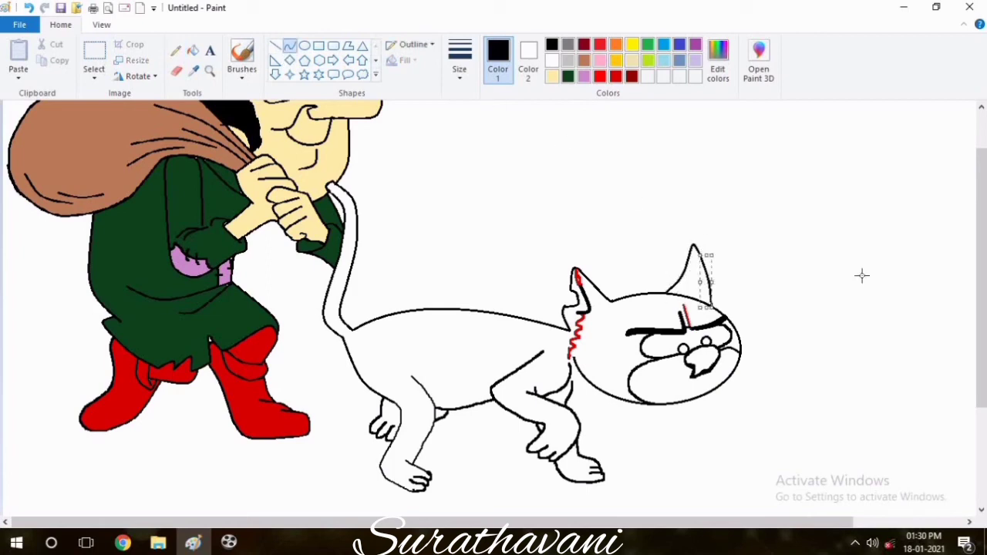
click(862, 275)
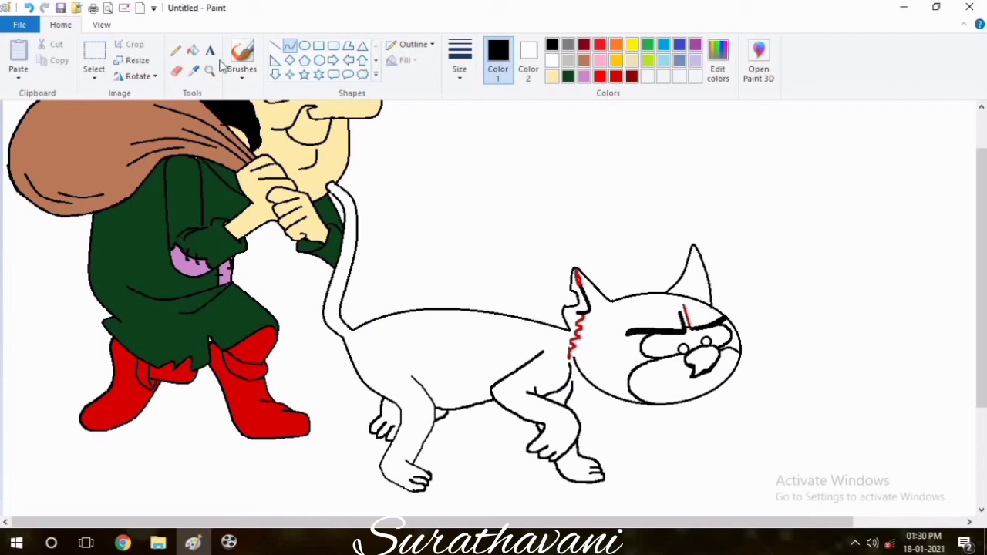
click(176, 50)
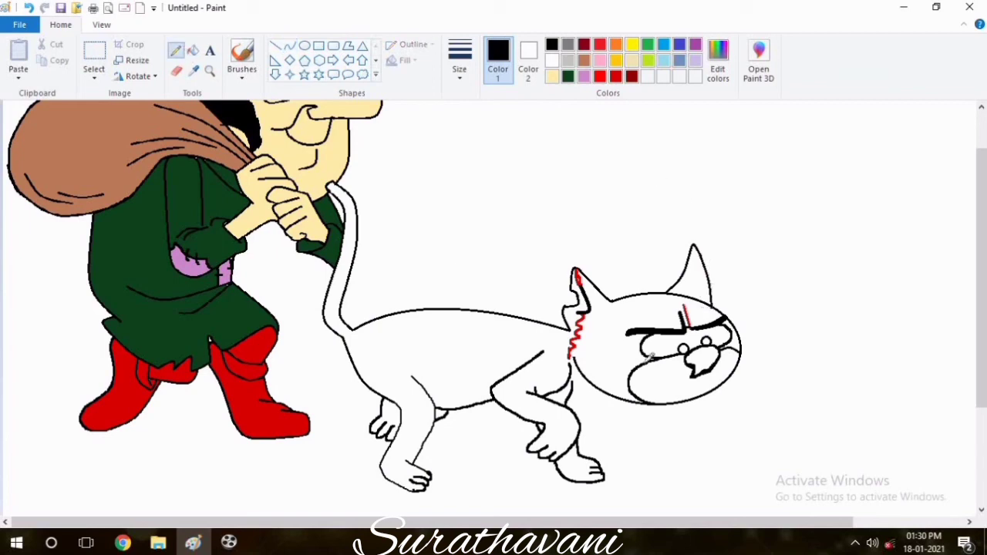
Step: Define a custom orange with red 236, green 95, blue 0 and fill the cat's body, head, tail and legs with it
click(615, 77)
click(615, 44)
click(717, 62)
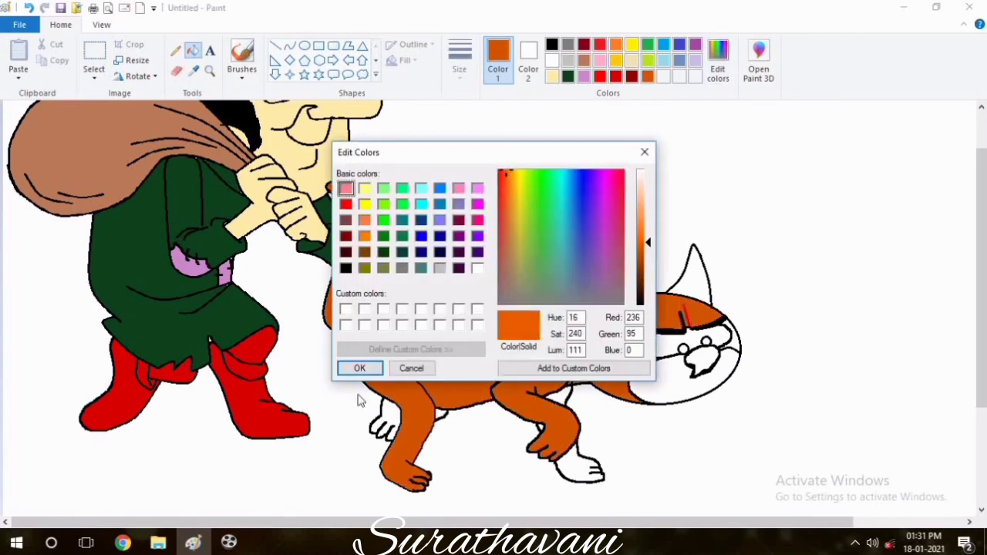
click(359, 367)
click(389, 405)
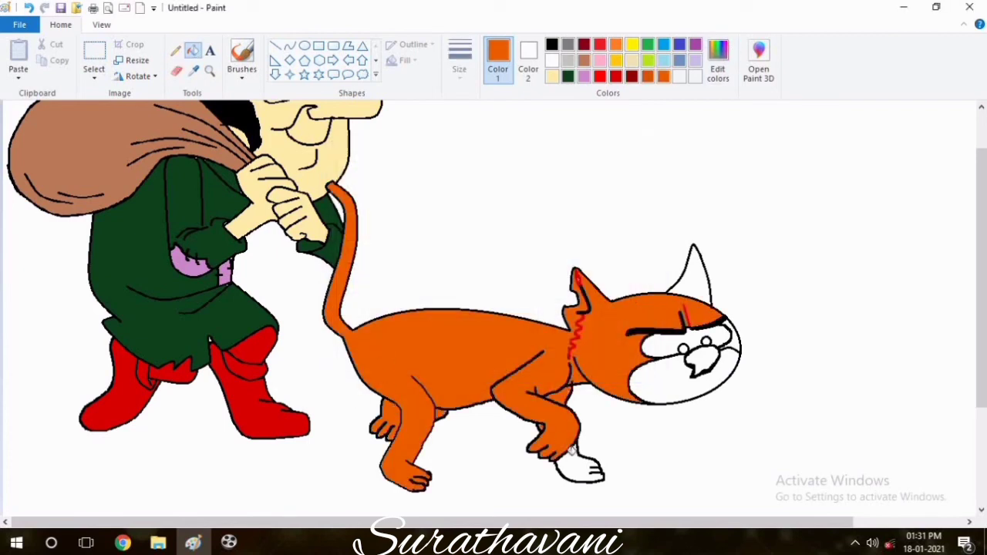
click(572, 455)
Step: Fill the cat's front ear and the small face area in front of its eye with the custom orange
click(552, 60)
click(552, 45)
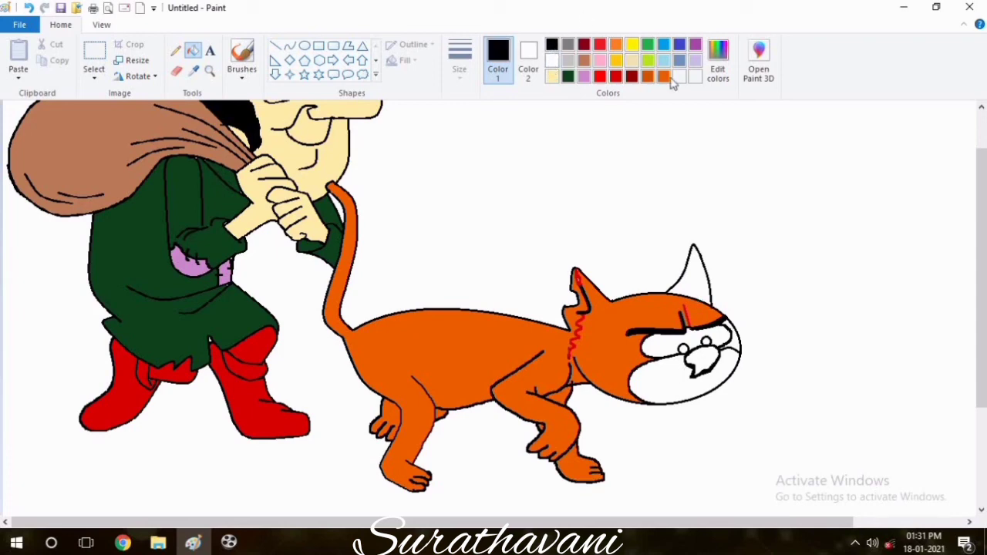
click(663, 76)
click(698, 270)
click(737, 335)
Step: Fill the cat's eyes with gold and its pupils and nose with black
click(615, 61)
click(697, 339)
click(552, 44)
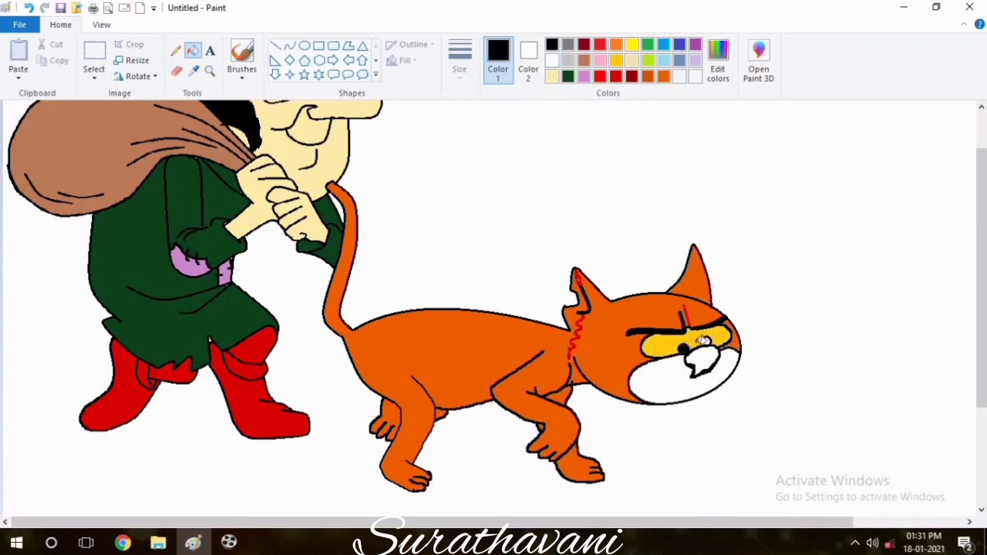
click(703, 340)
click(176, 51)
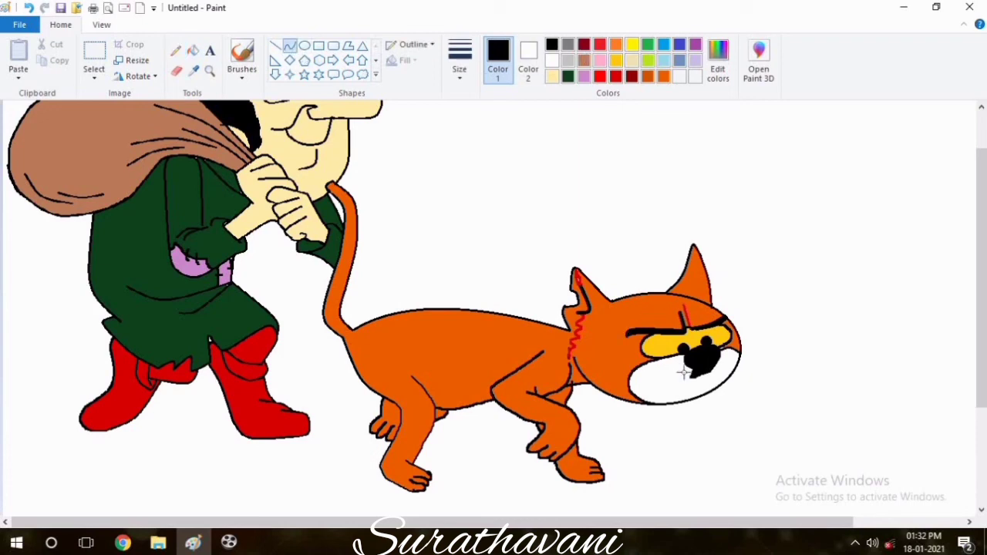
Step: Erase the pointed tip of the cat's nose and draw the smiling mouth with thicker black curves across the muzzle
click(176, 70)
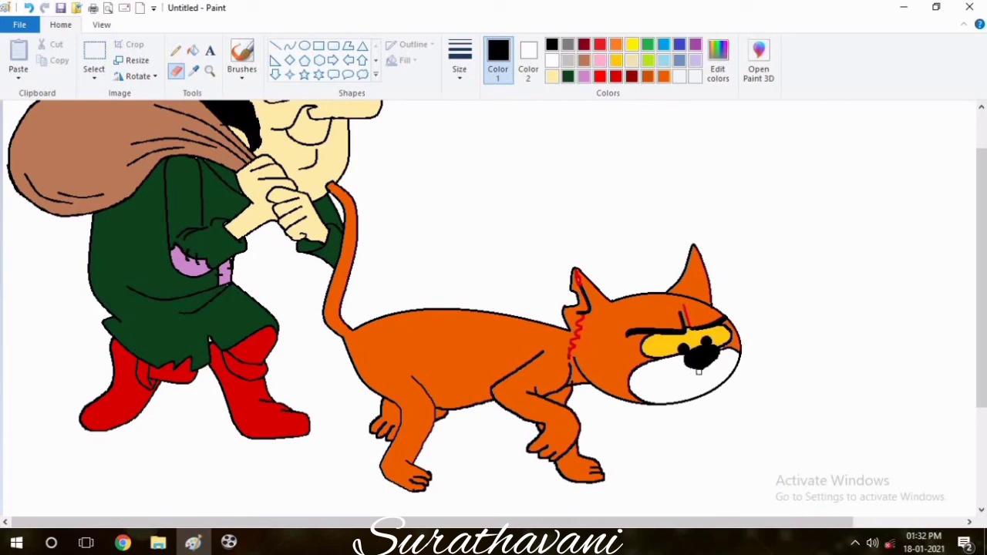
click(289, 47)
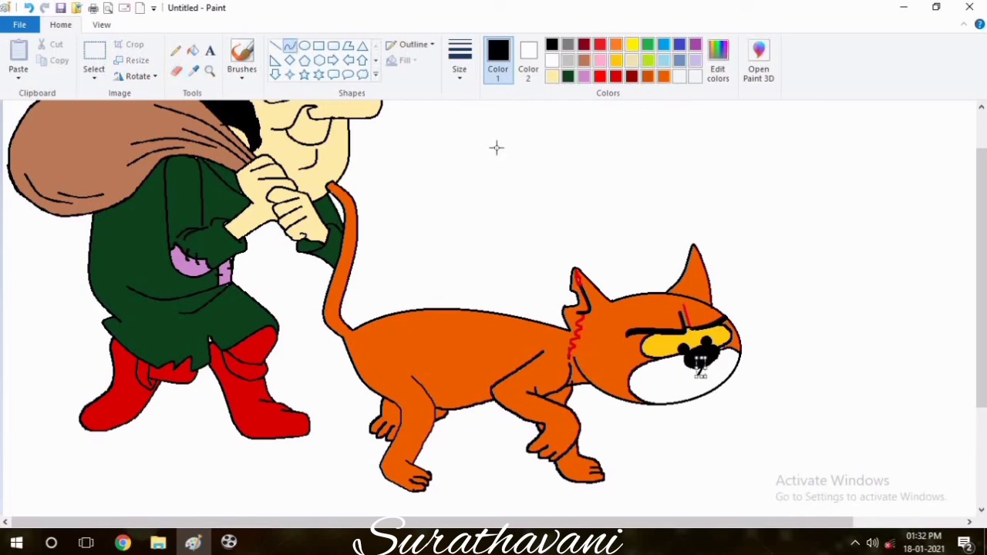
click(460, 65)
click(471, 159)
double_click(675, 387)
mouse_move(695, 376)
mouse_down()
mouse_move(651, 376)
mouse_move(738, 352)
mouse_up()
click(803, 377)
double_click(723, 375)
click(775, 407)
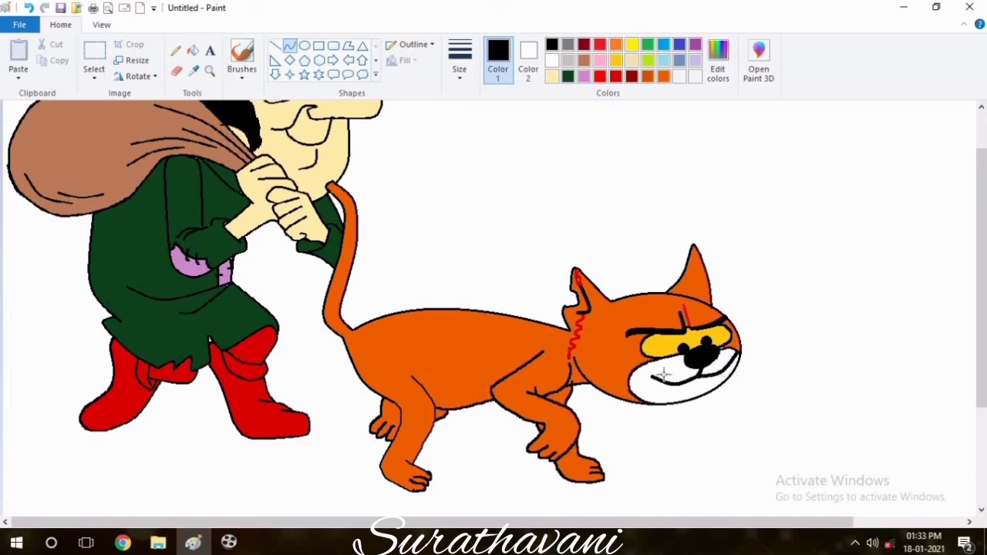
Step: Draw three curved whiskers in a thinner black line on the rear side of the cat's muzzle
click(460, 68)
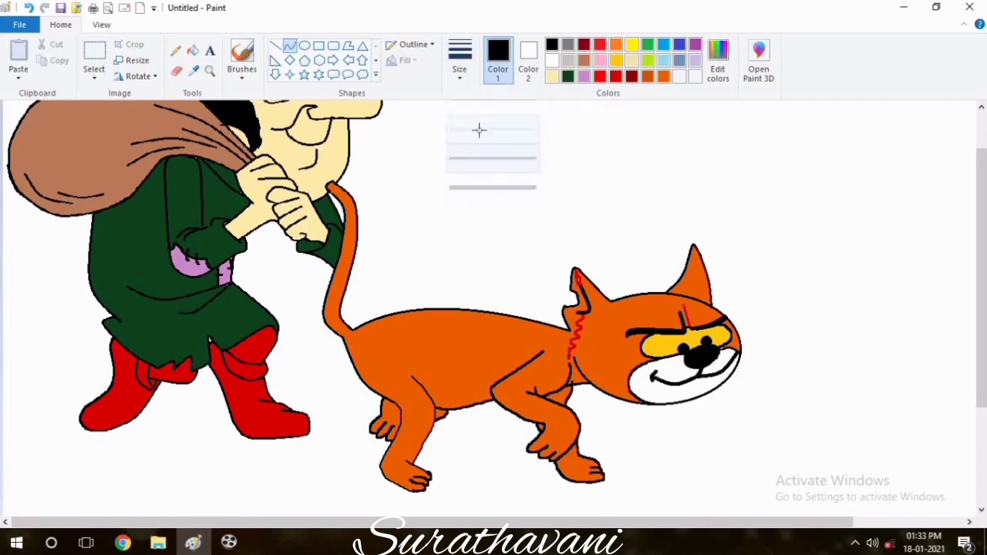
click(478, 129)
drag(640, 373, 561, 385)
double_click(586, 374)
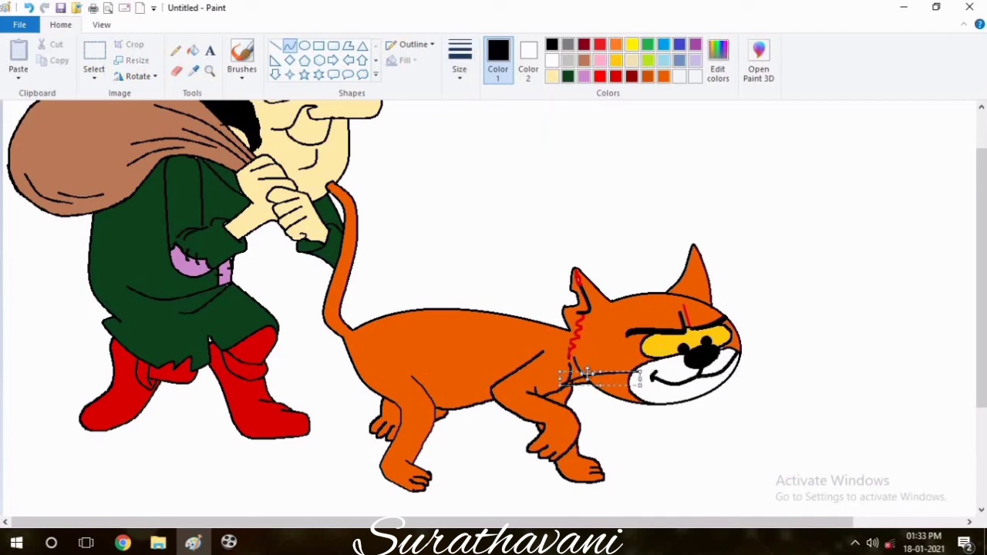
click(637, 408)
drag(640, 386, 595, 401)
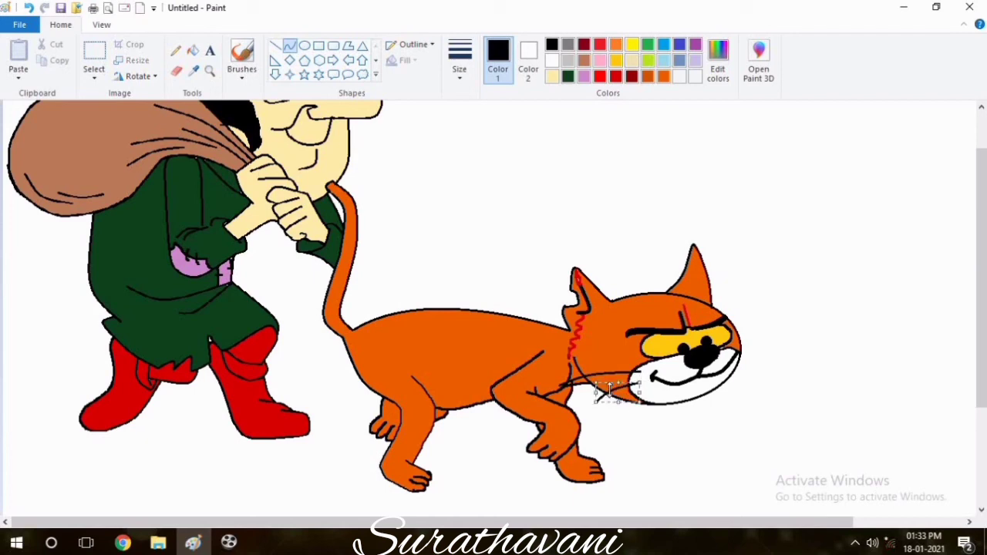
Step: Draw three curved black whiskers extending forward from the front side of the cat's muzzle
drag(731, 356, 802, 358)
drag(726, 362, 794, 379)
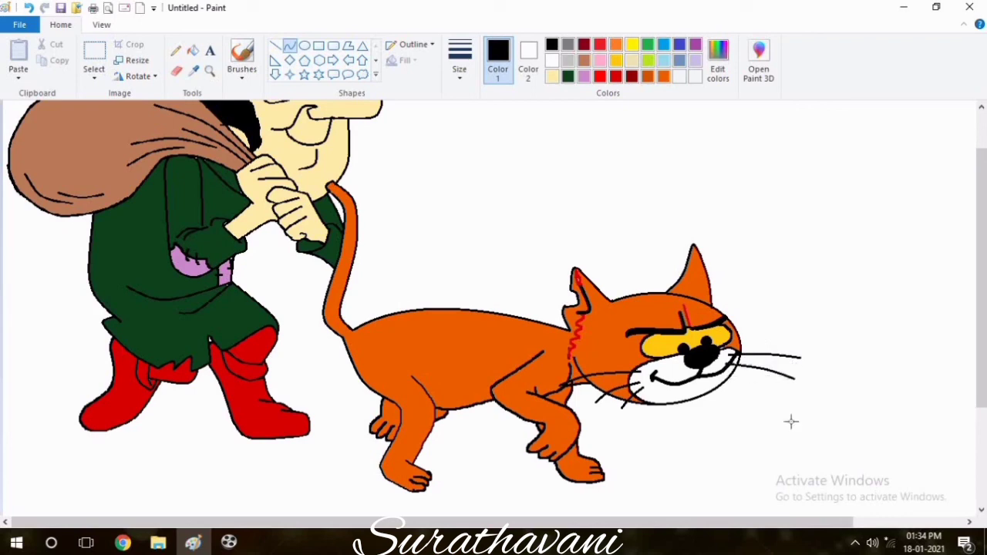
mouse_move(722, 372)
mouse_down()
mouse_move(786, 403)
mouse_move(771, 405)
mouse_up()
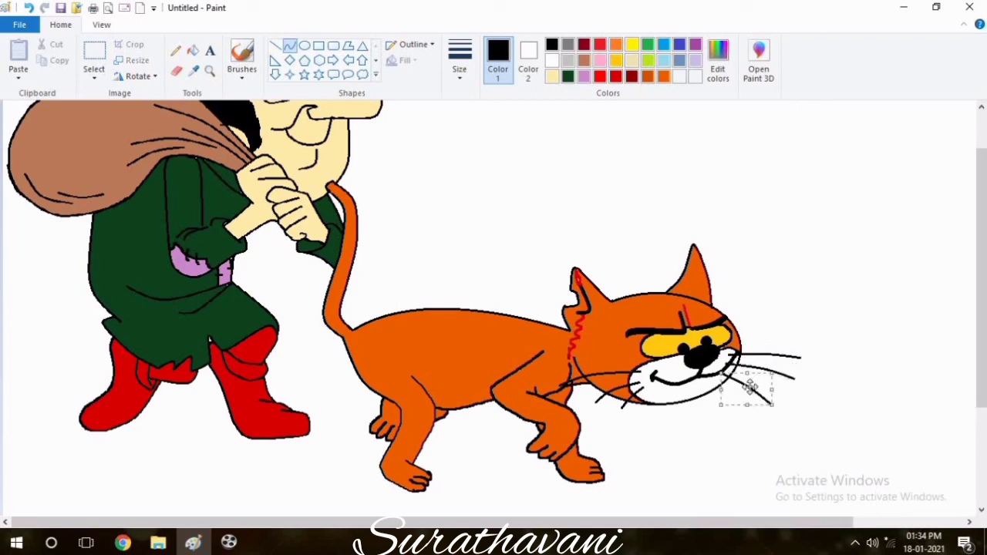
Step: Touch up the coat, cat and sack with the pencil in matching dark green, orange and brown, adjusting the line thickness
drag(981, 354, 981, 322)
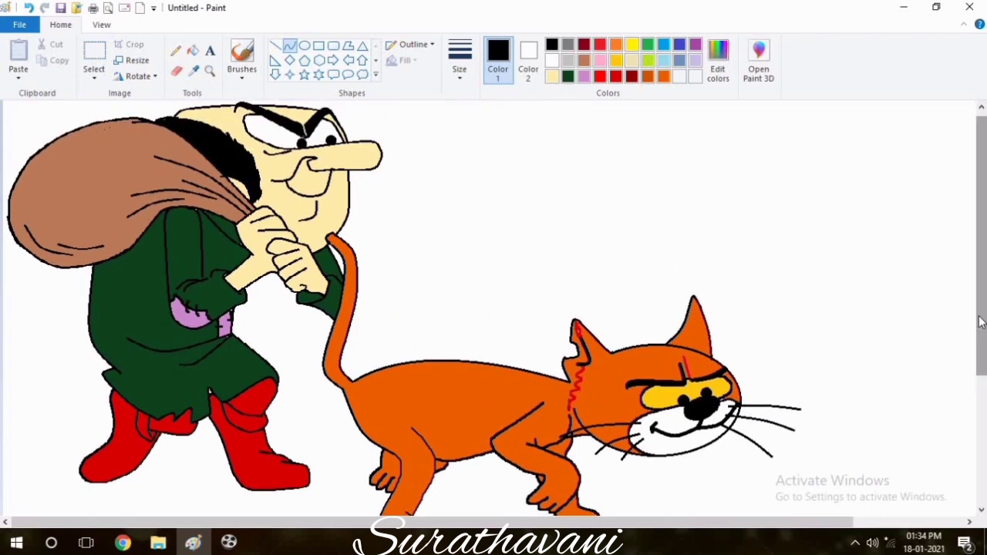
click(568, 76)
click(176, 50)
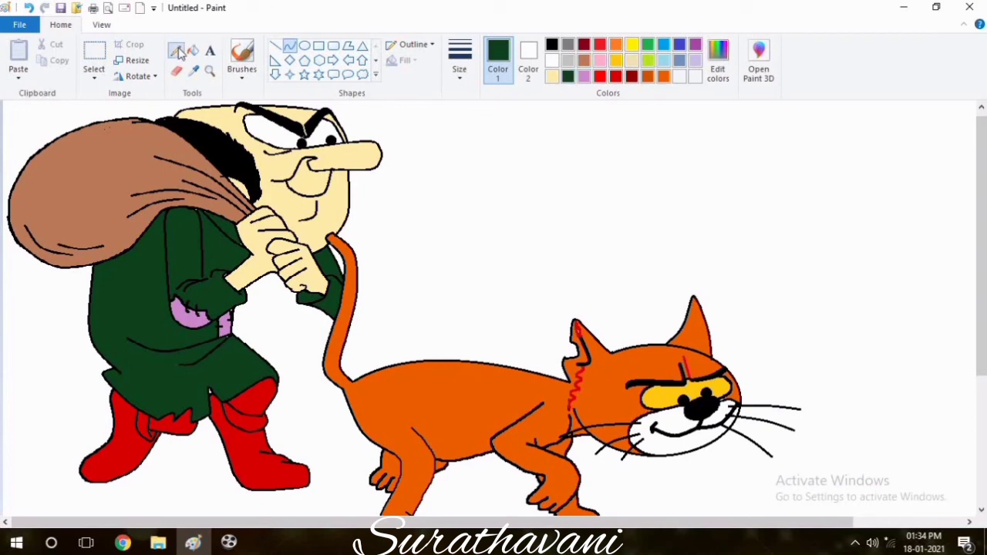
click(459, 61)
click(493, 146)
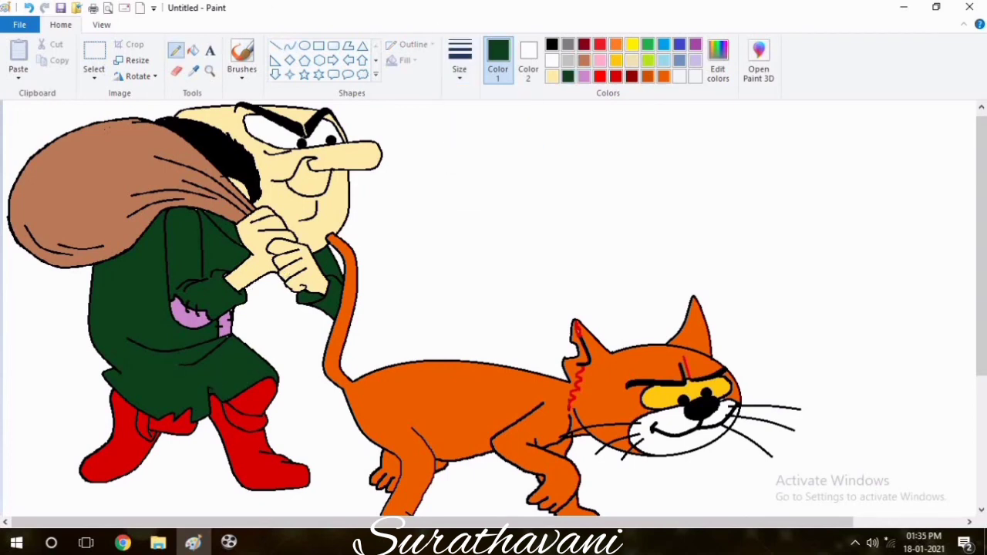
click(459, 62)
click(467, 116)
click(663, 76)
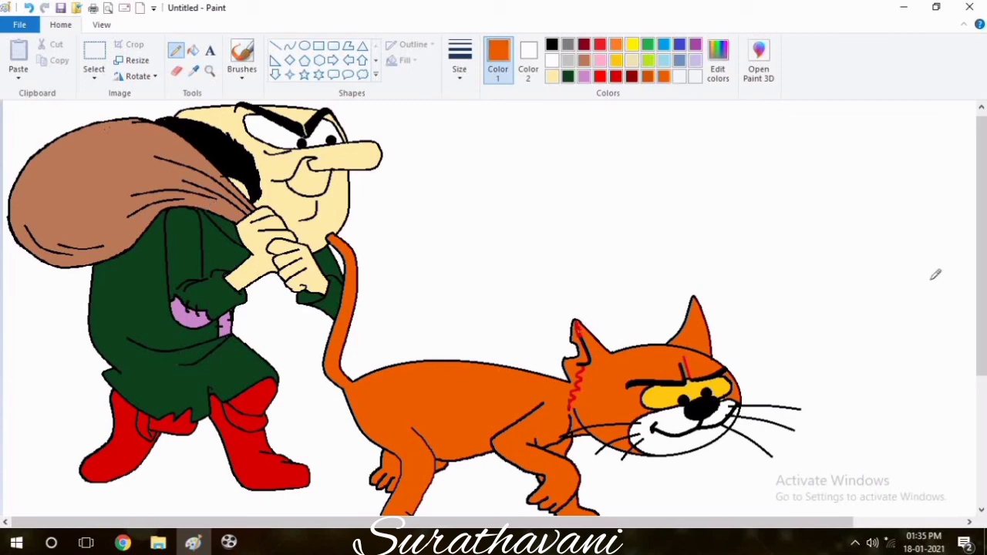
click(615, 76)
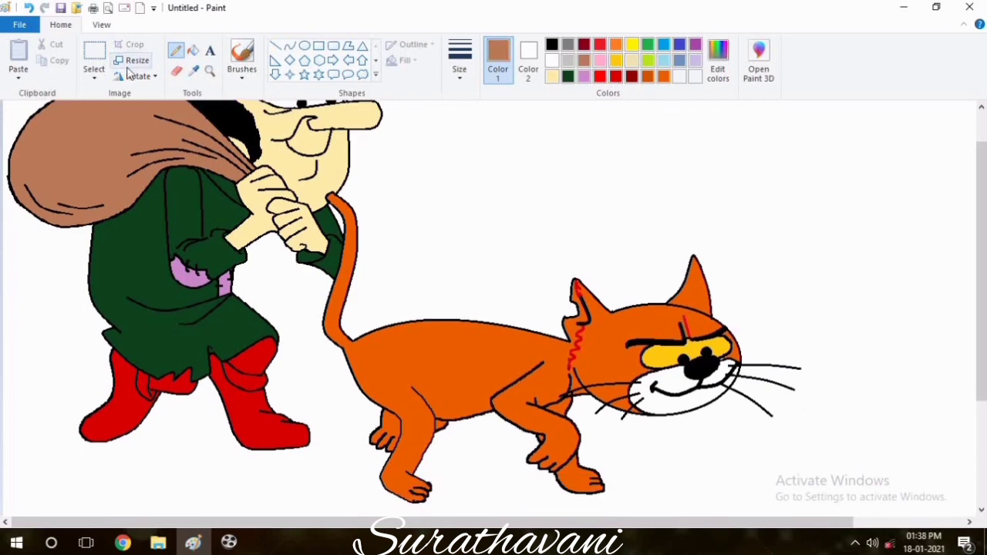
Step: Select the whole cat with a free-form selection and shrink it from its lower front corner
click(94, 52)
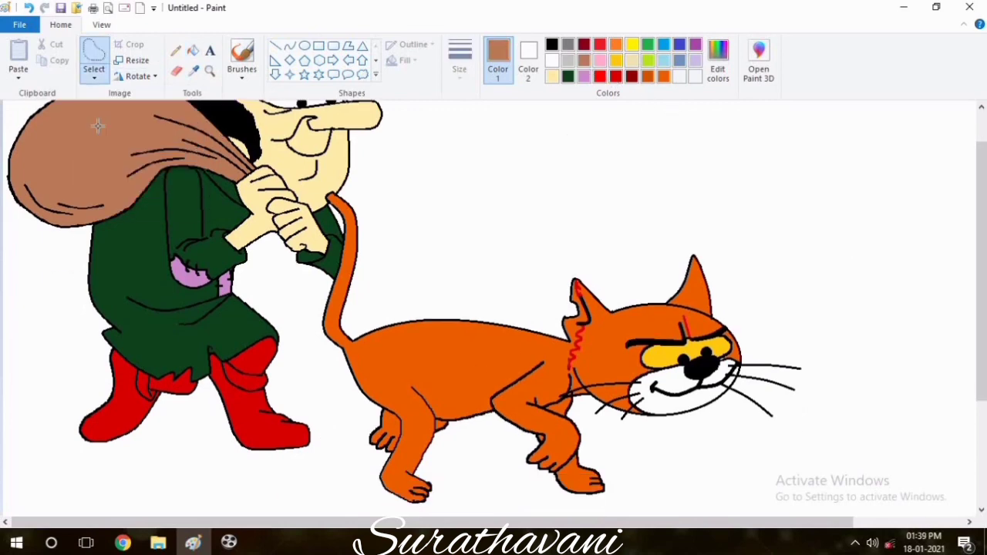
mouse_move(600, 193)
mouse_down()
mouse_move(342, 505)
mouse_move(317, 291)
mouse_move(340, 225)
mouse_move(325, 186)
mouse_move(540, 223)
mouse_up()
drag(983, 239, 983, 276)
drag(934, 498, 822, 424)
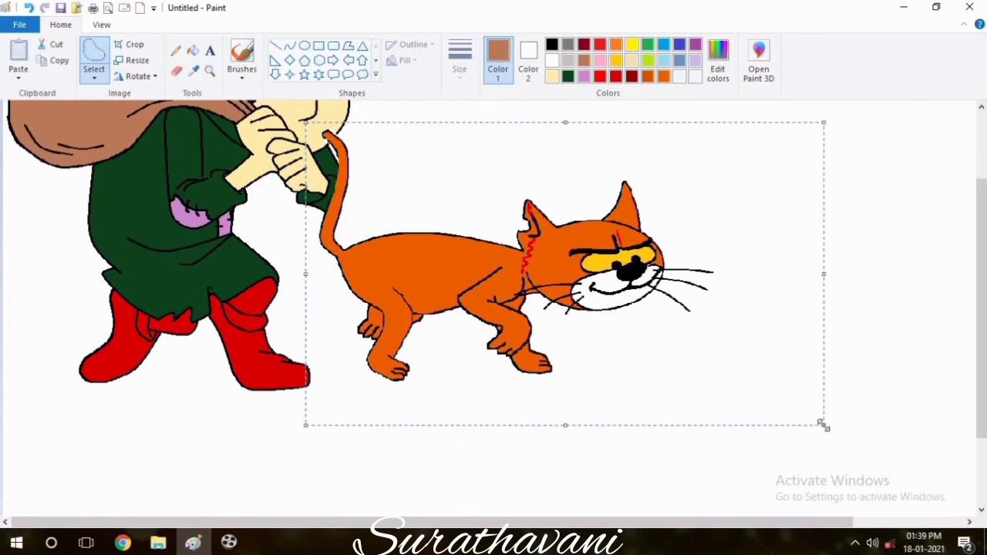
click(880, 394)
Step: Touch up the outline around the cat's tail tip with the black pencil and choose the cream skin colour for filling
drag(983, 387, 983, 311)
click(176, 51)
click(551, 44)
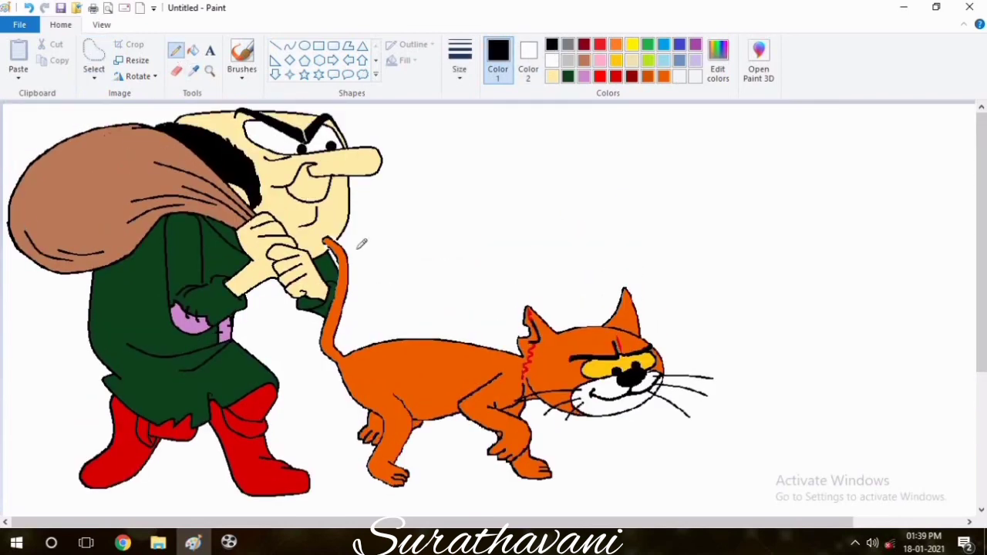
click(551, 77)
click(193, 51)
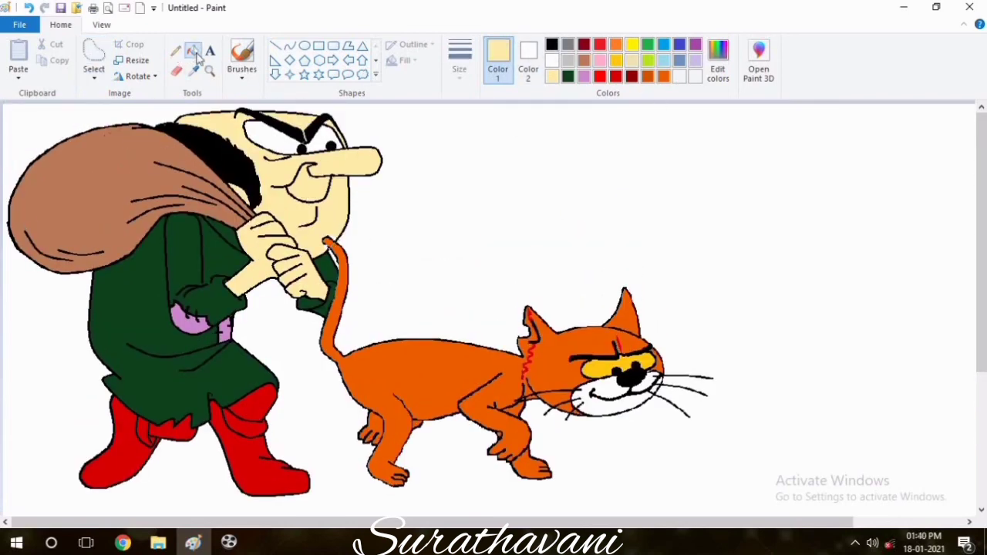